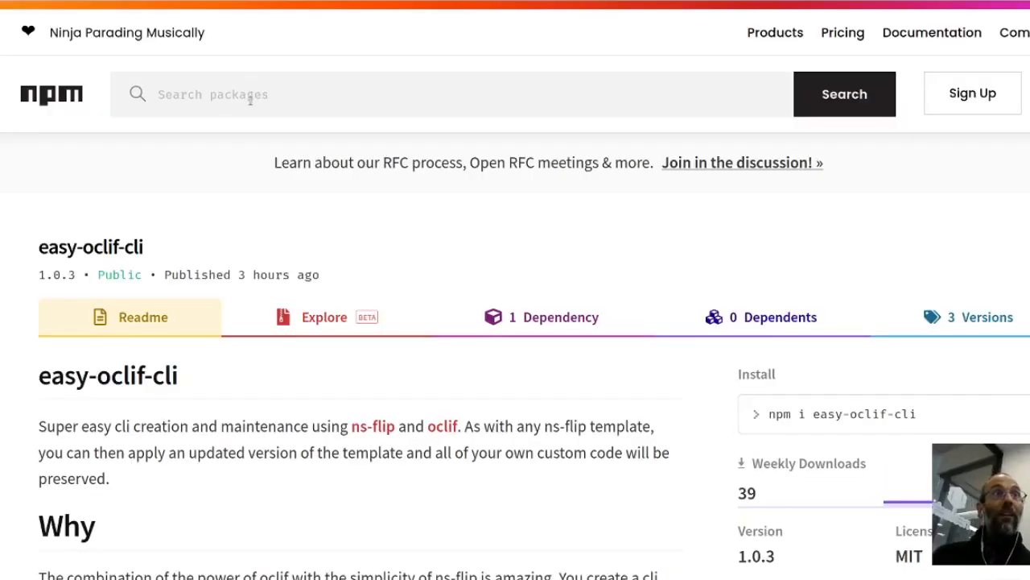
pyautogui.scroll(-3, 229, 380)
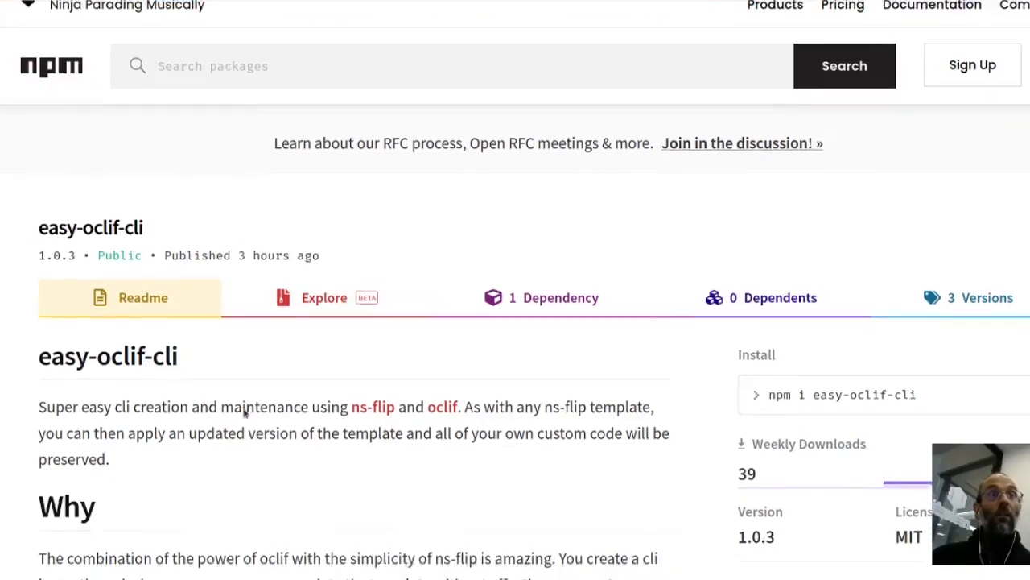
pyautogui.scroll(-3, 233, 395)
pyautogui.scroll(-3, 237, 403)
pyautogui.scroll(-3, 246, 413)
pyautogui.scroll(-1, 246, 413)
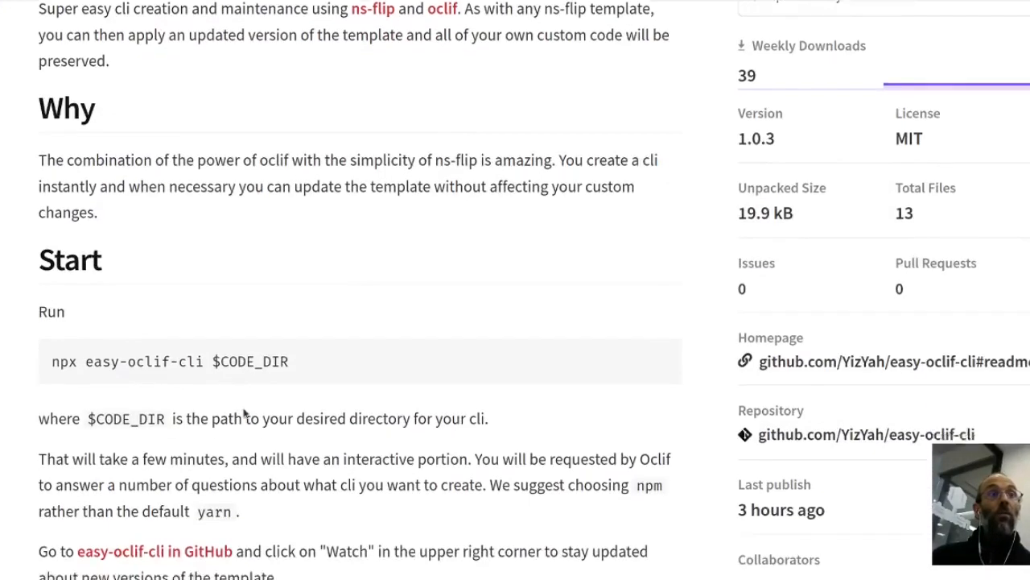
pyautogui.scroll(-5, 246, 413)
pyautogui.scroll(3, 246, 413)
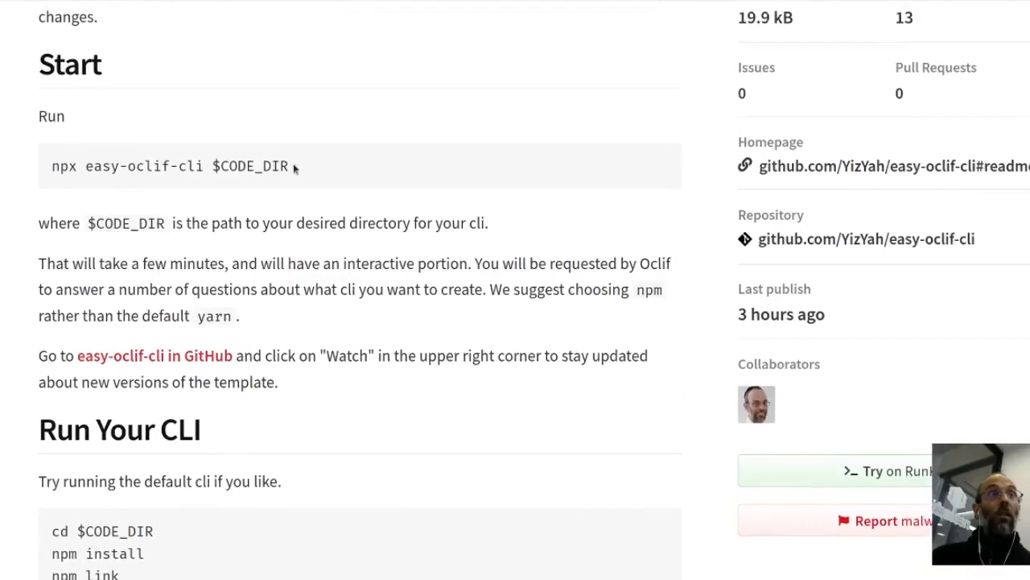
# Select the readme's npx easy-oclif-cli $CODE_DIR command for copying.
pyautogui.moveTo(294, 165); pyautogui.dragTo(39, 168)
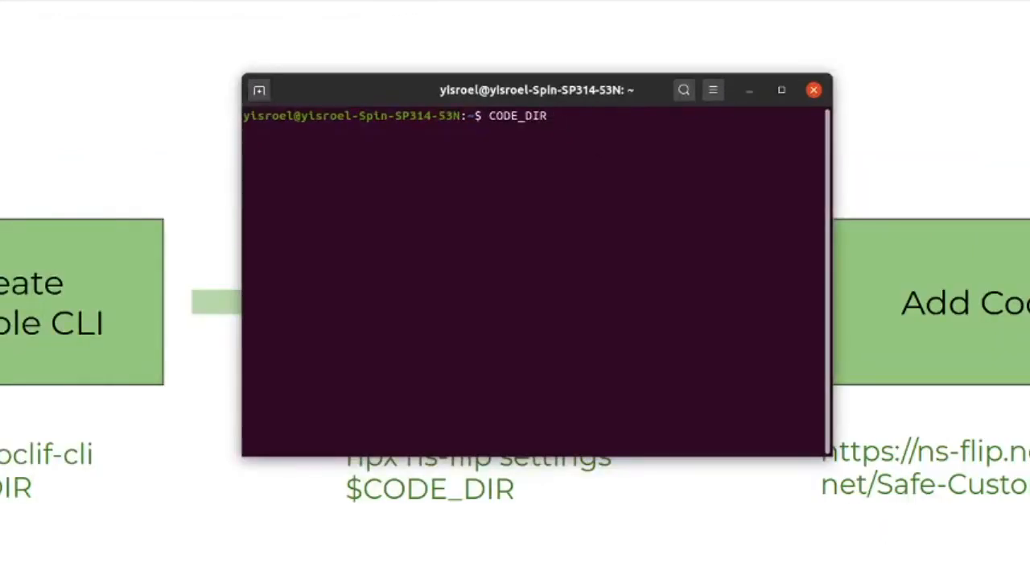
pyautogui.write('n')
pyautogui.write('~/temp/cli/quest')
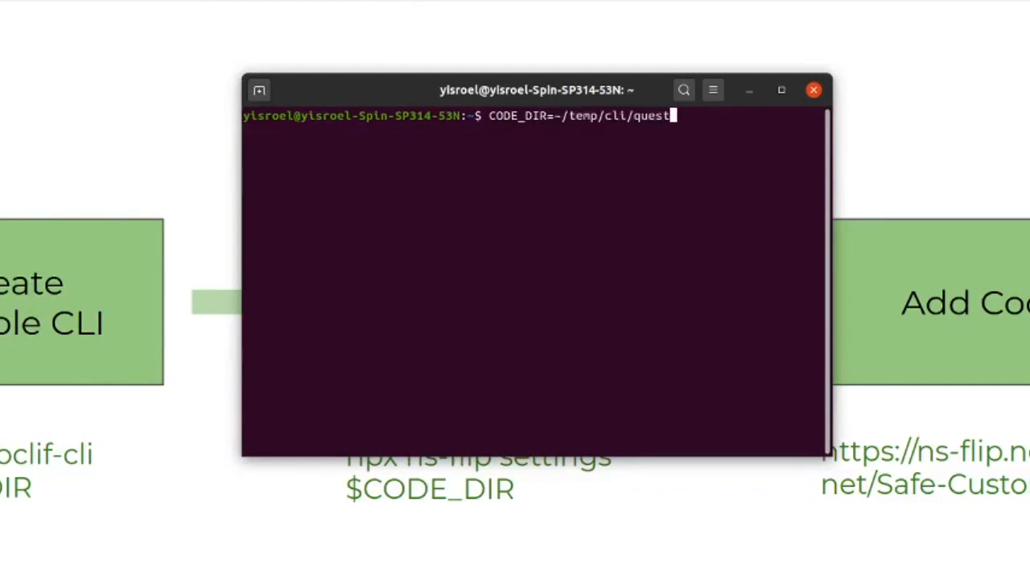
pyautogui.write('i')
pyautogui.write('onnna')
pyautogui.write('ires')
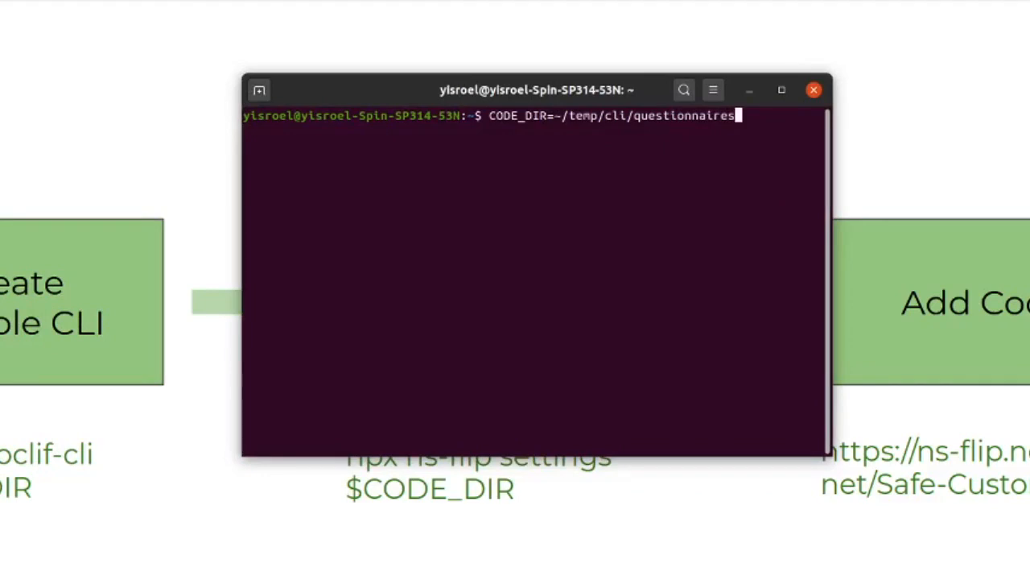
# Set CODE_DIR to ~/temp/cli/questionnaires and run npx easy-oclif-cli $CODE_DIR.
pyautogui.press('Return')
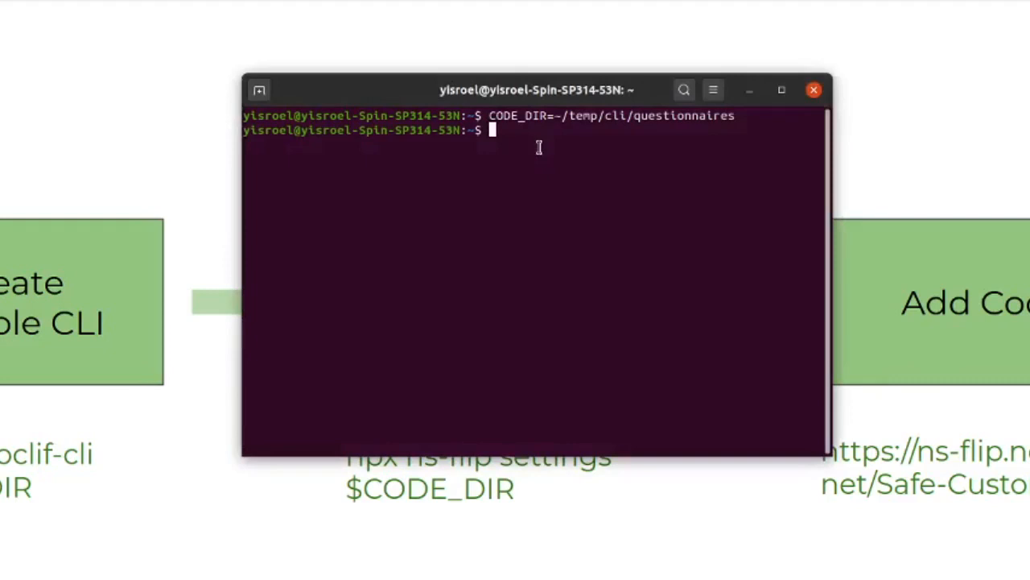
pyautogui.write('npx easy-oclif-cli $CODE_DIR')
pyautogui.press('Return')
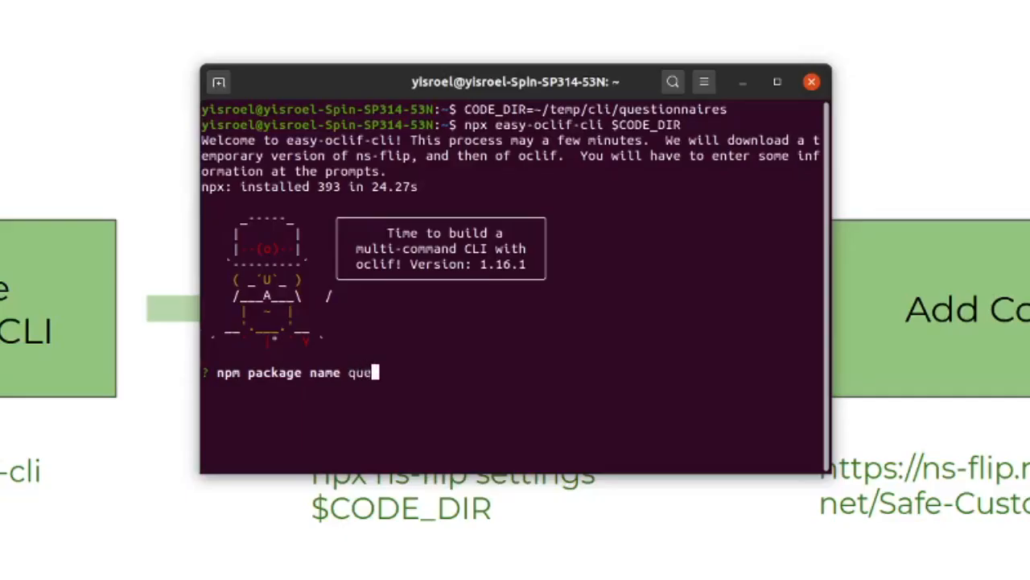
pyautogui.write('stionn')
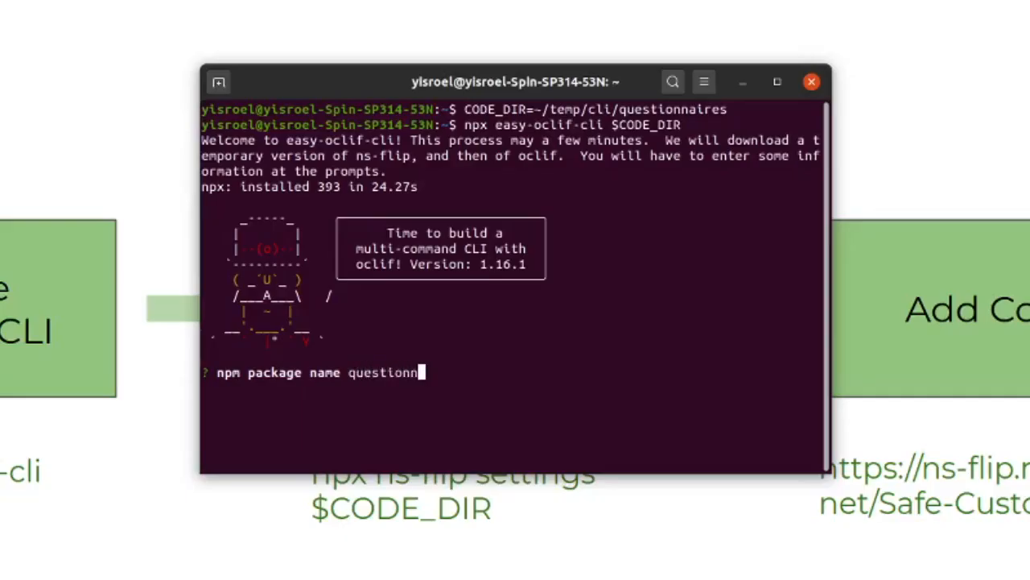
pyautogui.write('aires')
# Answer the oclif prompts: name questionnaires, description, defaults, npm as package manager, TypeScript.
pyautogui.press('Return')
pyautogui.press('Return')
pyautogui.write('cre')
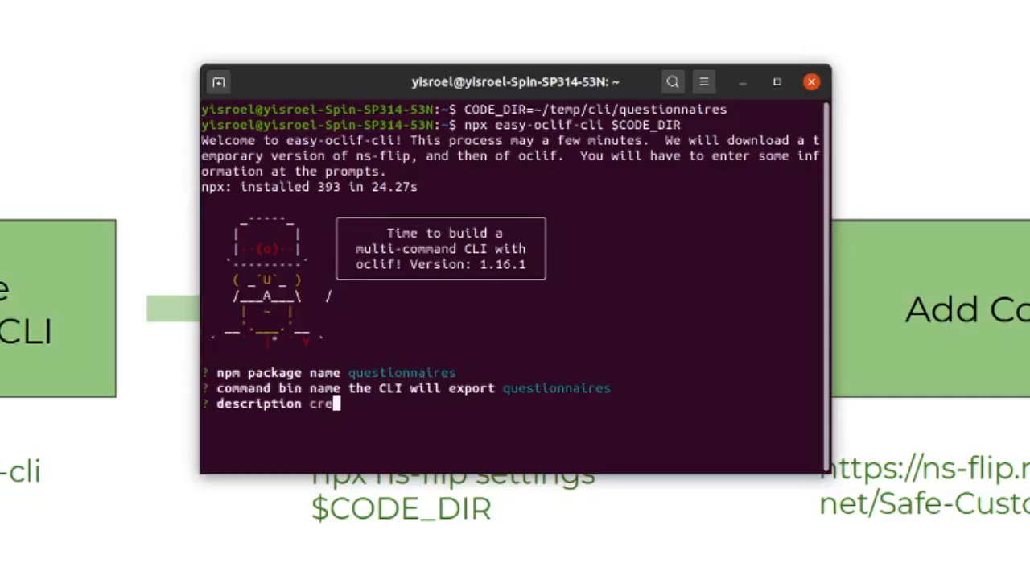
pyautogui.write('ate and fill out questionnaires')
pyautogui.press('Return')
pyautogui.press('Return')
pyautogui.press('Return')
pyautogui.press('Return')
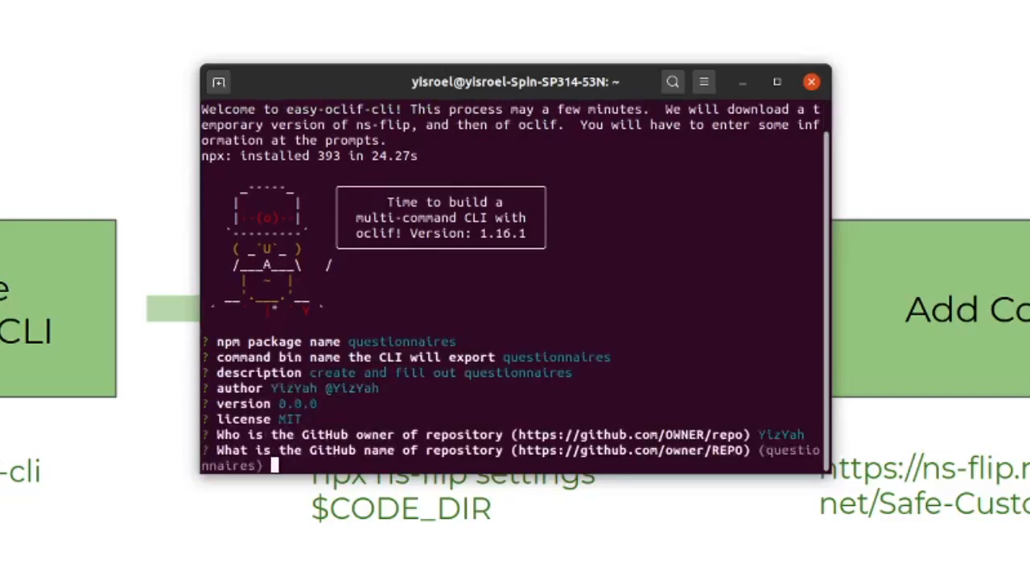
pyautogui.press('Return')
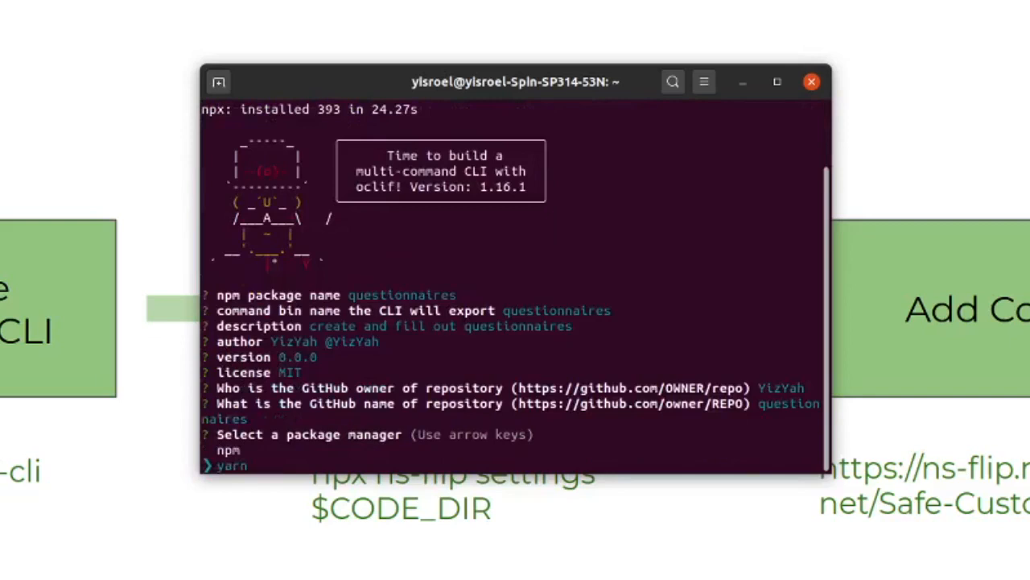
pyautogui.press('Up')
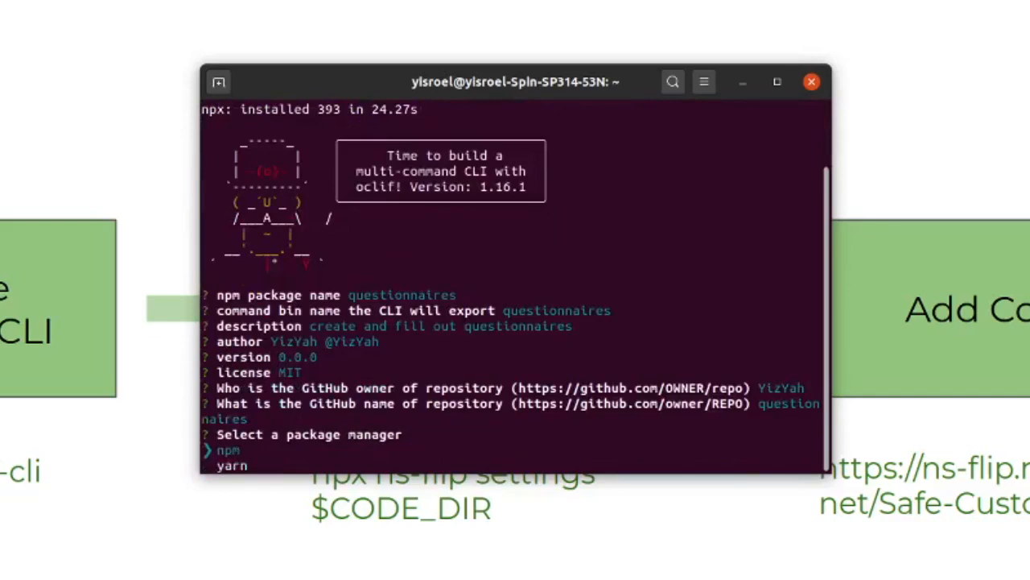
pyautogui.press('Return')
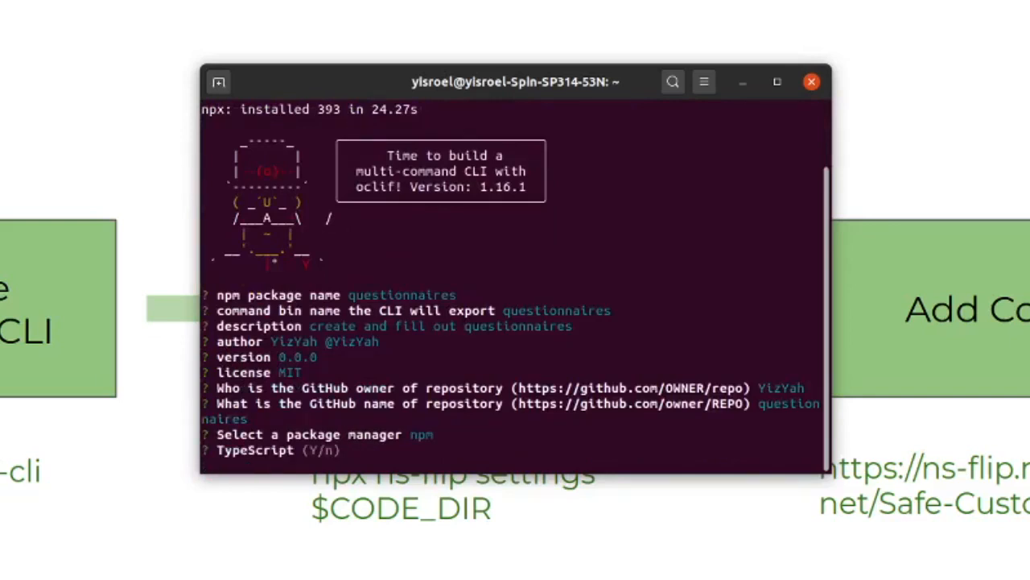
pyautogui.press('Return')
pyautogui.press('Return')
pyautogui.press('Return')
pyautogui.press('Return')
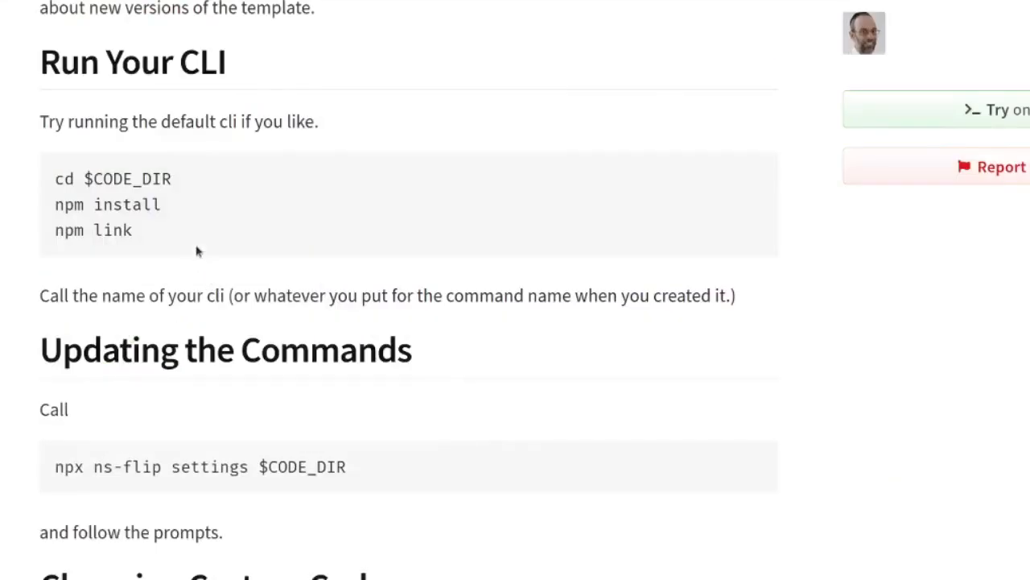
# Run cd $CODE_DIR, npm install and npm link, then enter questionnaires -h at the prompt.
pyautogui.moveTo(133, 230); pyautogui.dragTo(42, 183)
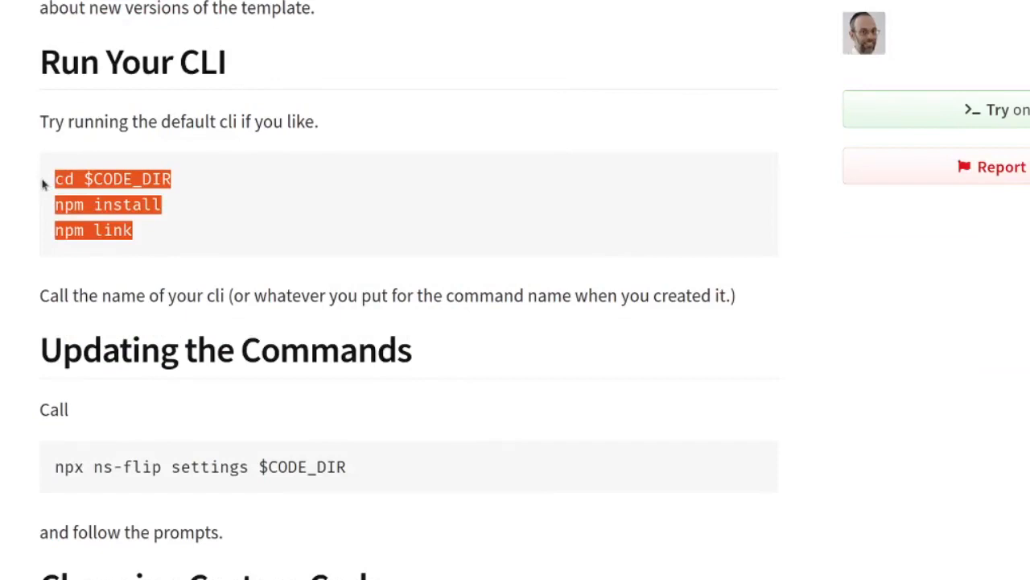
pyautogui.hotkey('alt', 'Tab')
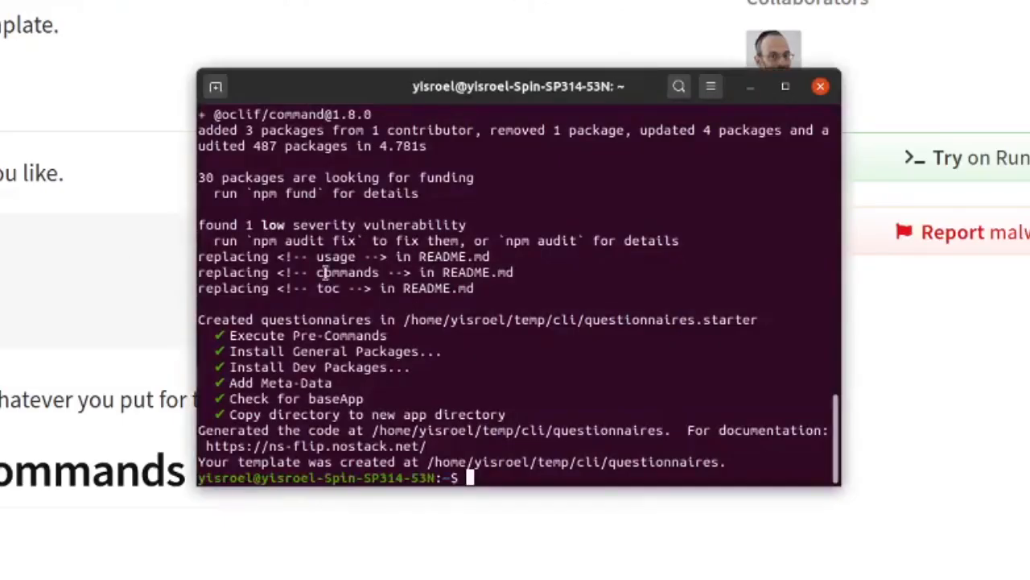
pyautogui.write('cd $CODE_DIR npm install')
pyautogui.write('npm link')
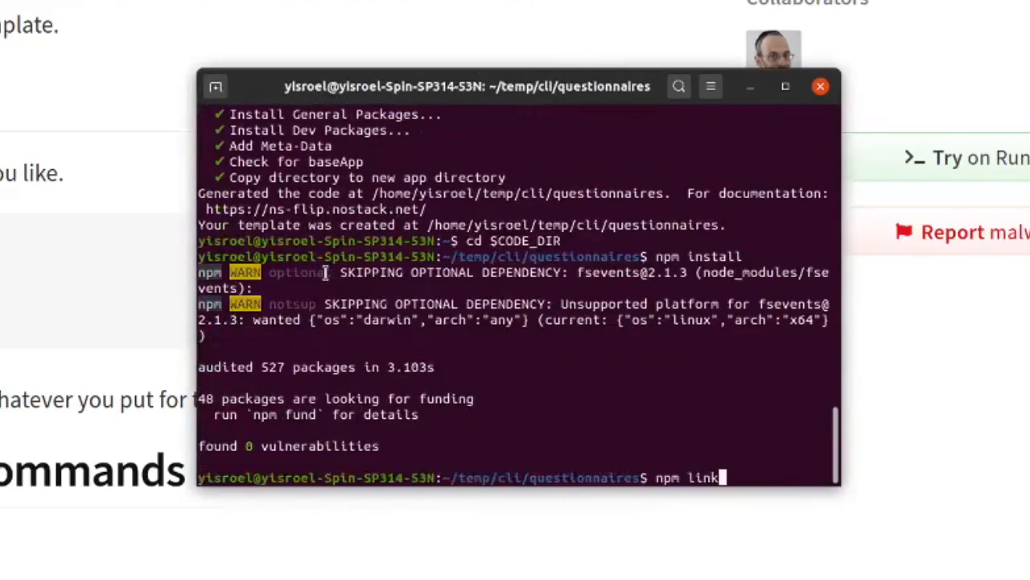
pyautogui.press('Return')
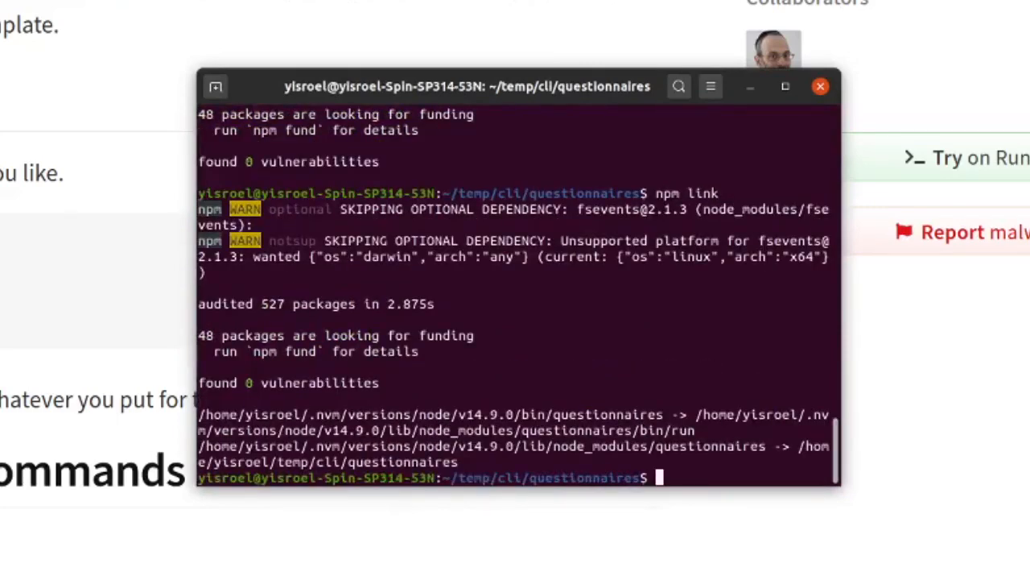
pyautogui.write('questi')
pyautogui.press('Tab')
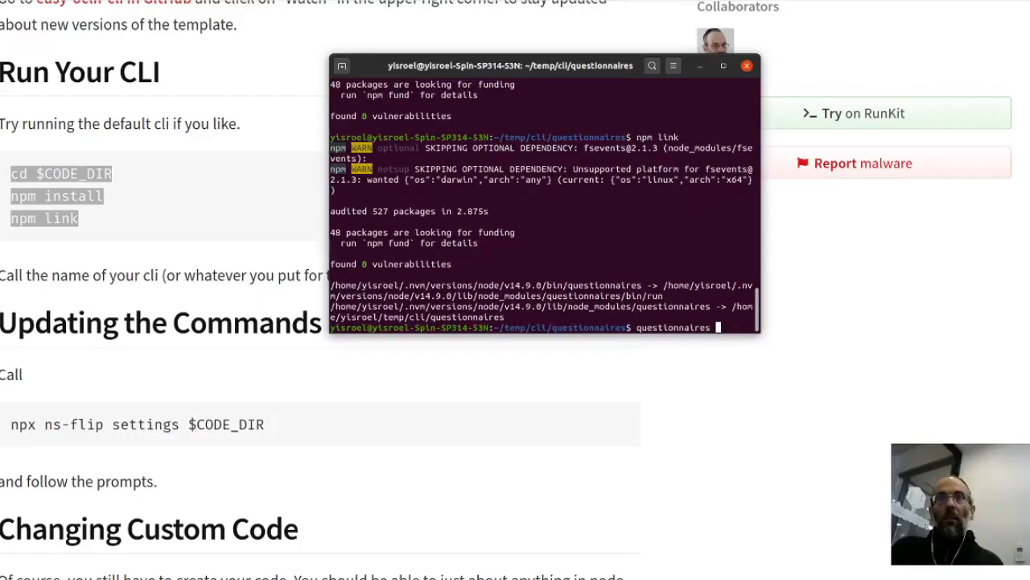
pyautogui.write('-')
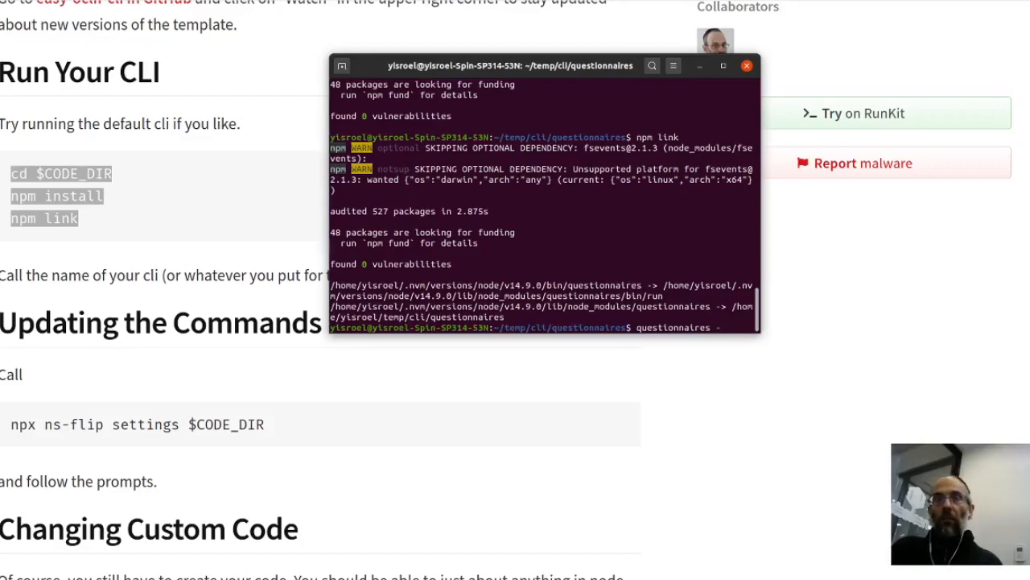
pyautogui.write('h')
# Show the CLI's help listing and run questionnaires pushChanges to see its usage.
pyautogui.press('Return')
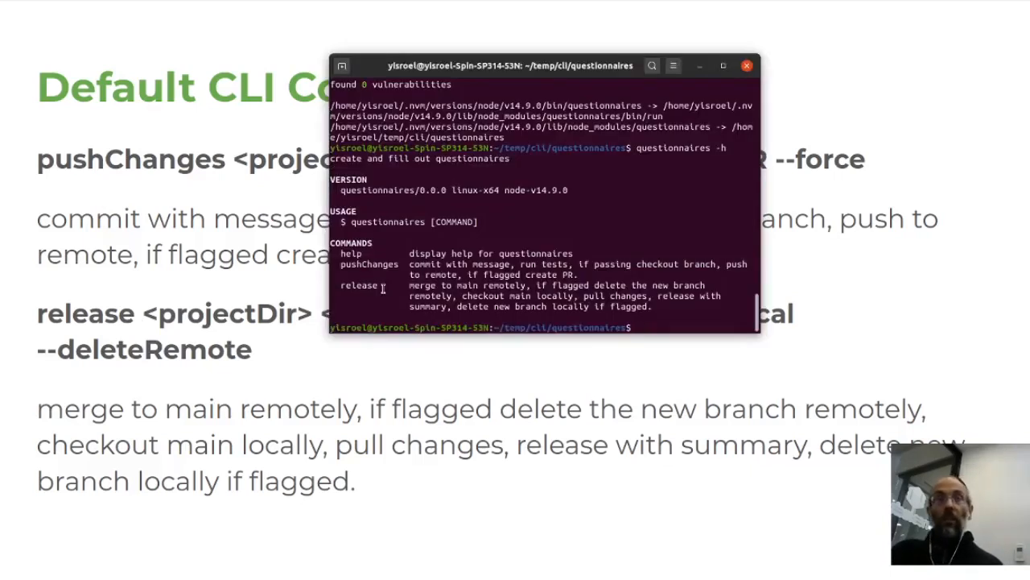
pyautogui.write('questionnaires pus')
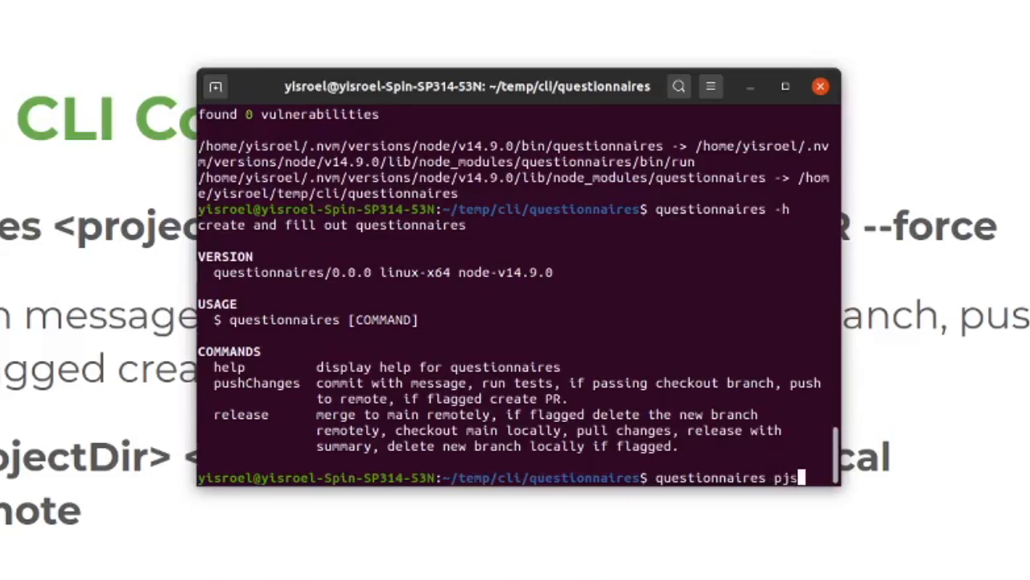
pyautogui.press('BackSpace')
pyautogui.write('ushChanges')
pyautogui.press('Return')
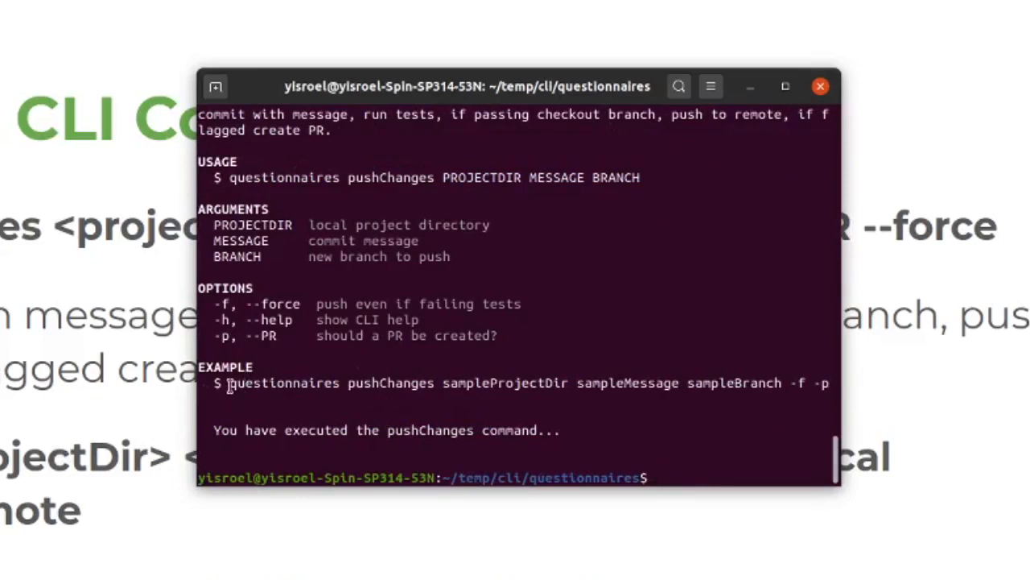
# Run the EXAMPLE pushChanges command, which reports its arguments with force and PR flags true.
pyautogui.moveTo(229, 383)
pyautogui.mouseDown()
pyautogui.moveTo(418, 404)
pyautogui.moveTo(880, 392)
pyautogui.mouseUp()
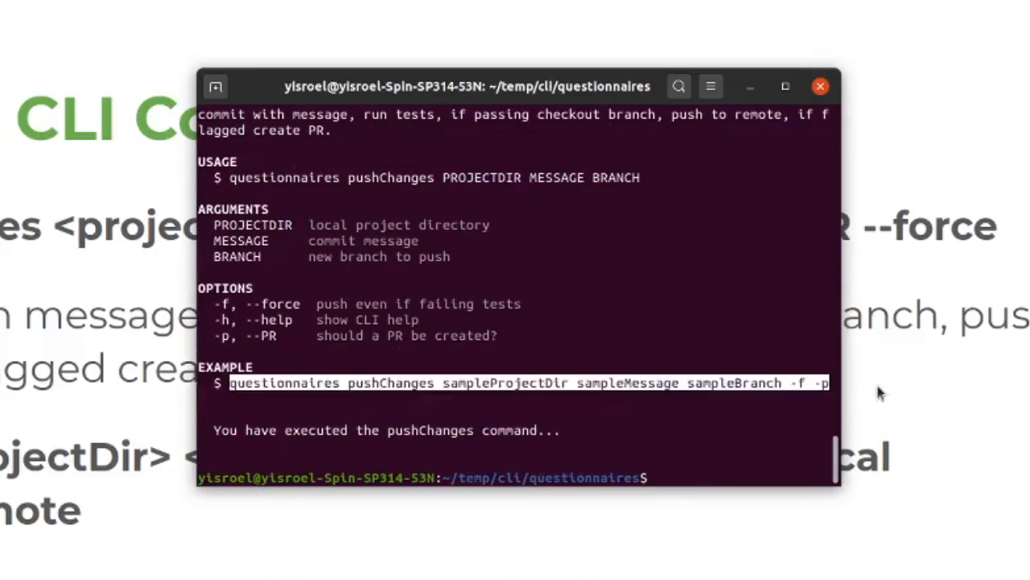
pyautogui.click(676, 480)
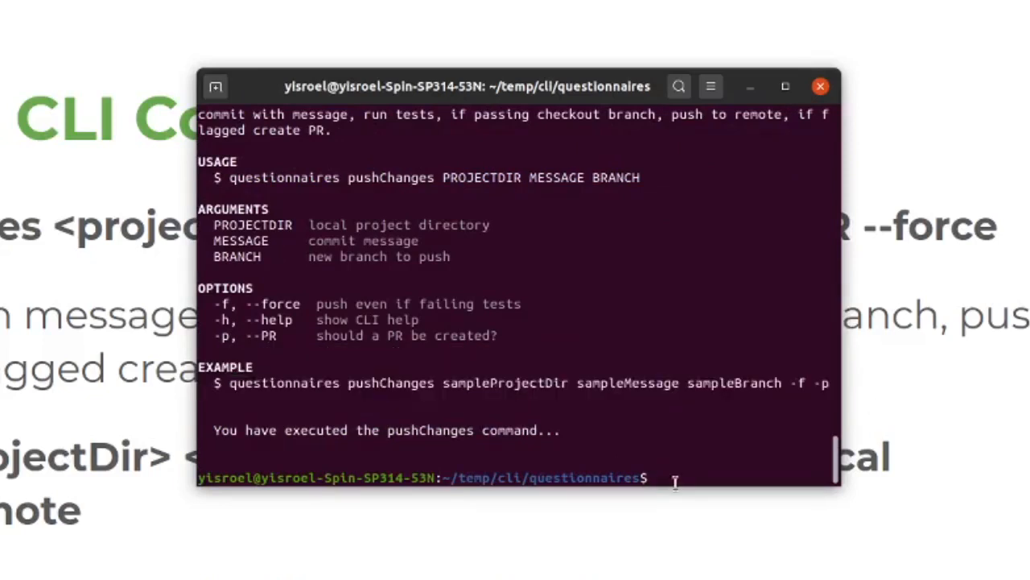
pyautogui.middleClick(677, 480)
pyautogui.press('Return')
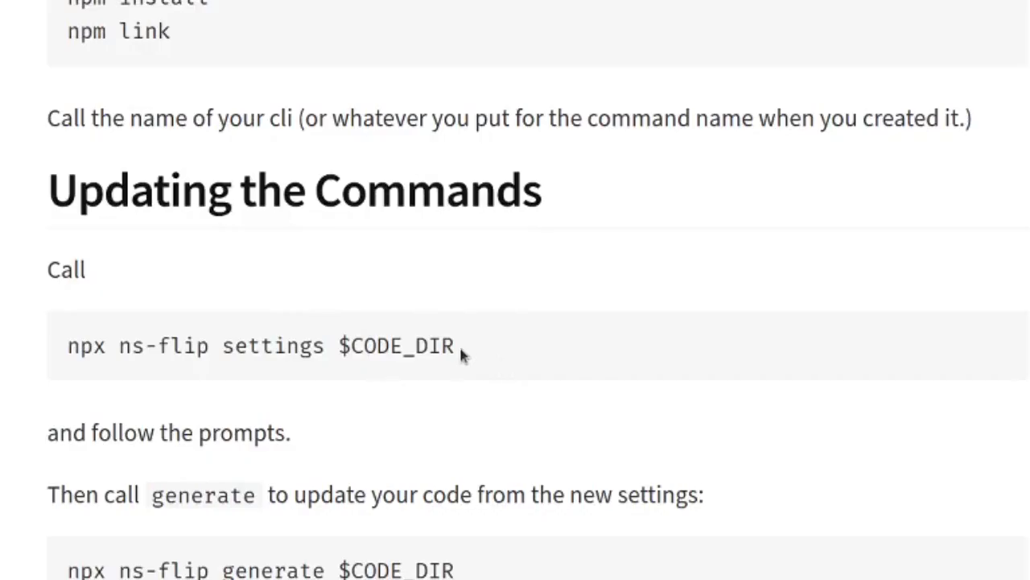
# Copy settings $CODE_DIR from the readme's npx ns-flip command and switch to the terminal.
pyautogui.moveTo(459, 345); pyautogui.dragTo(218, 344)
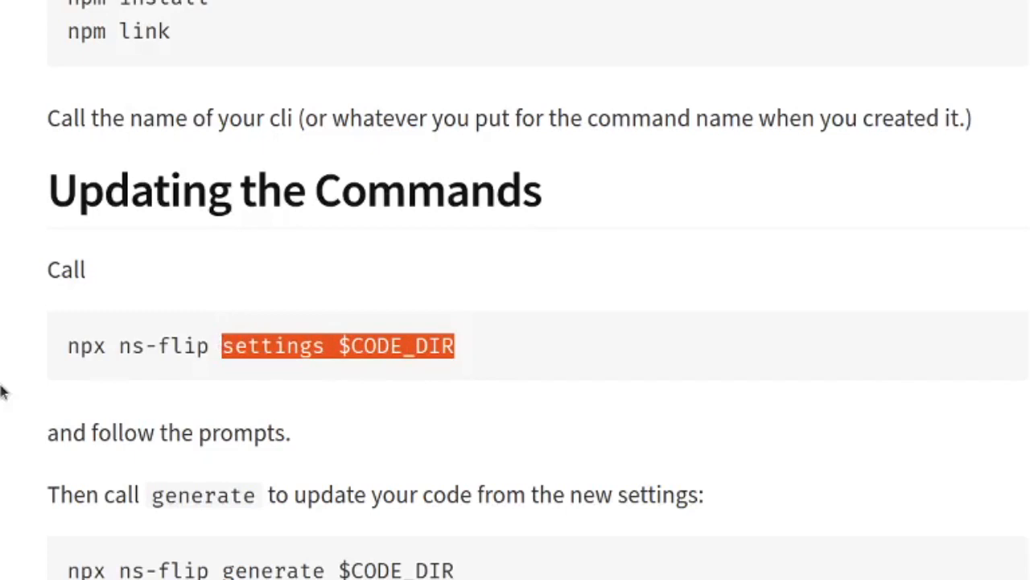
pyautogui.hotkey('alt', 'Tab')
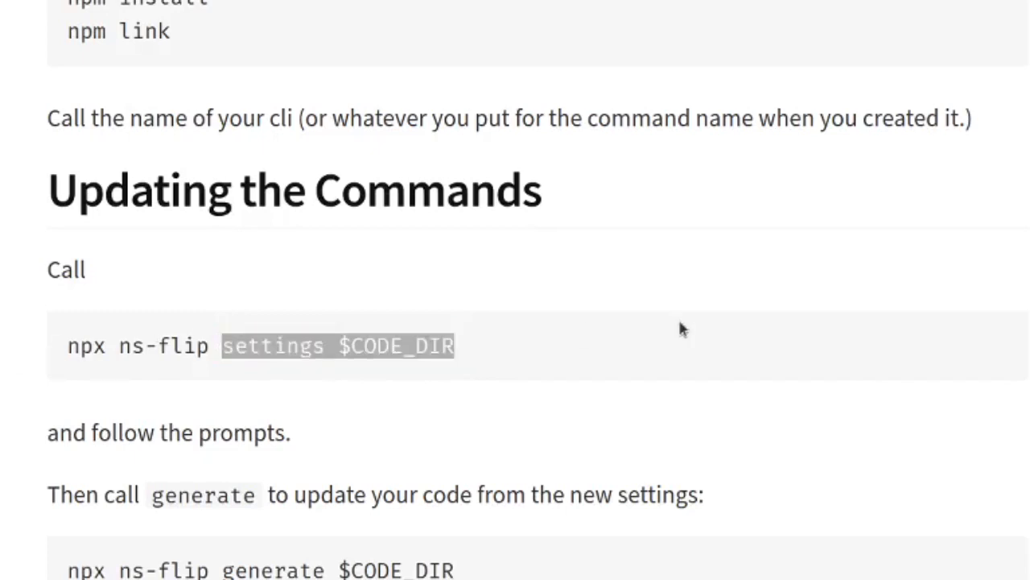
pyautogui.write('np')
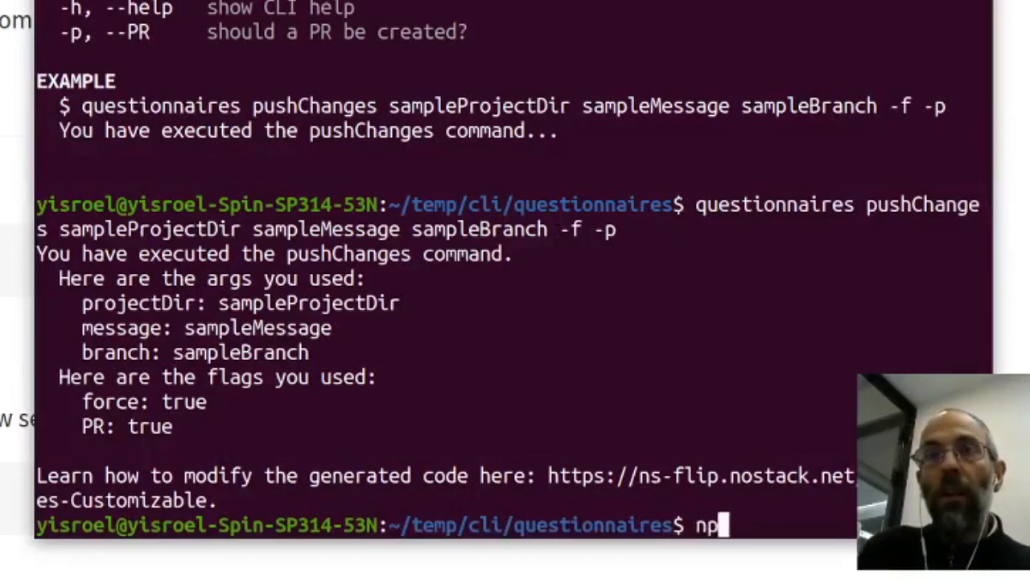
# Run ns settings $CODE_DIR, choose commands and delete the pushChanges and release commands.
pyautogui.press('BackSpace')
pyautogui.write('s')
pyautogui.hotkey('ctrl', 'shift', 'v')
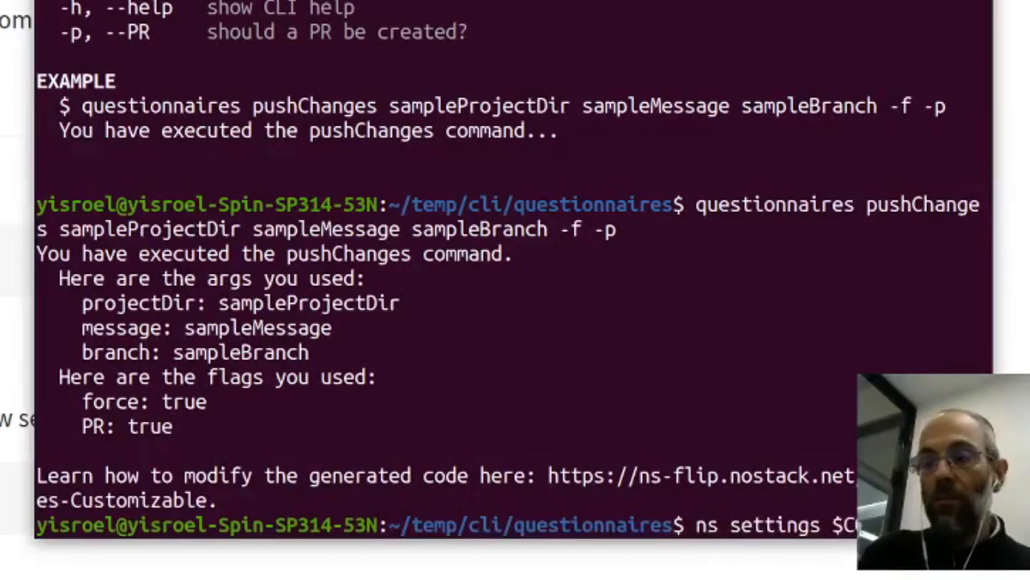
pyautogui.press('Return')
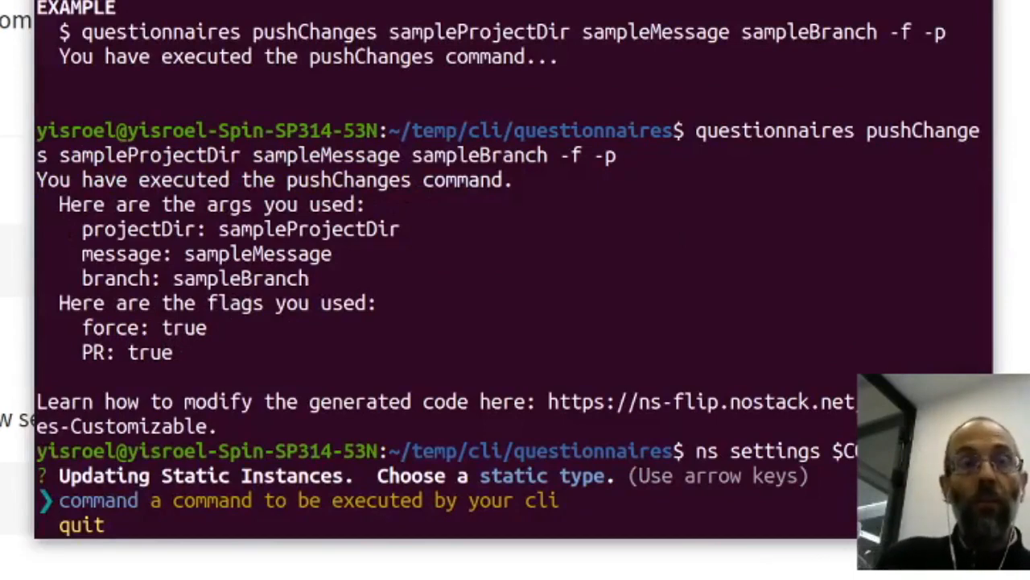
pyautogui.press('Return')
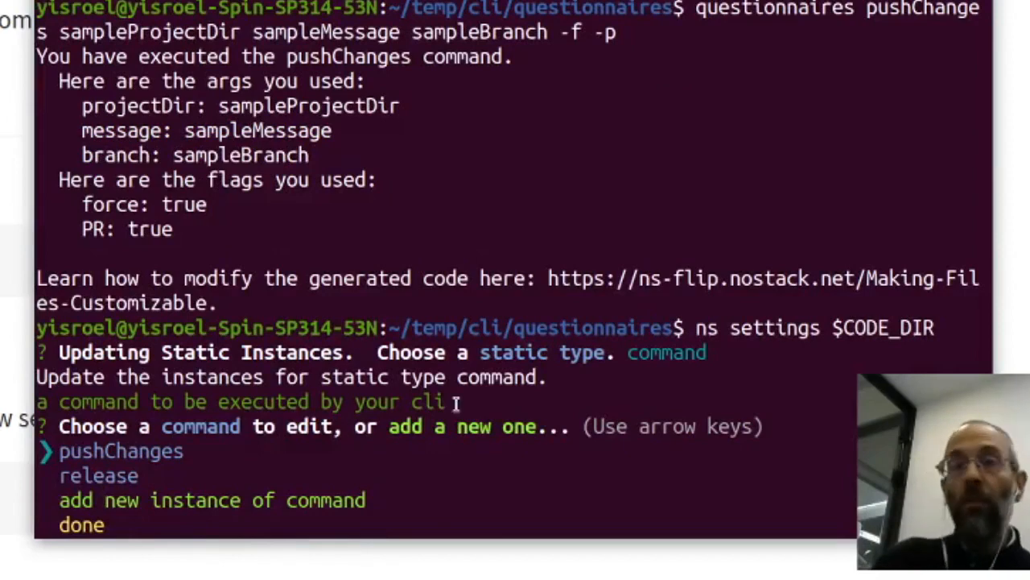
pyautogui.press('Return')
pyautogui.press('Down')
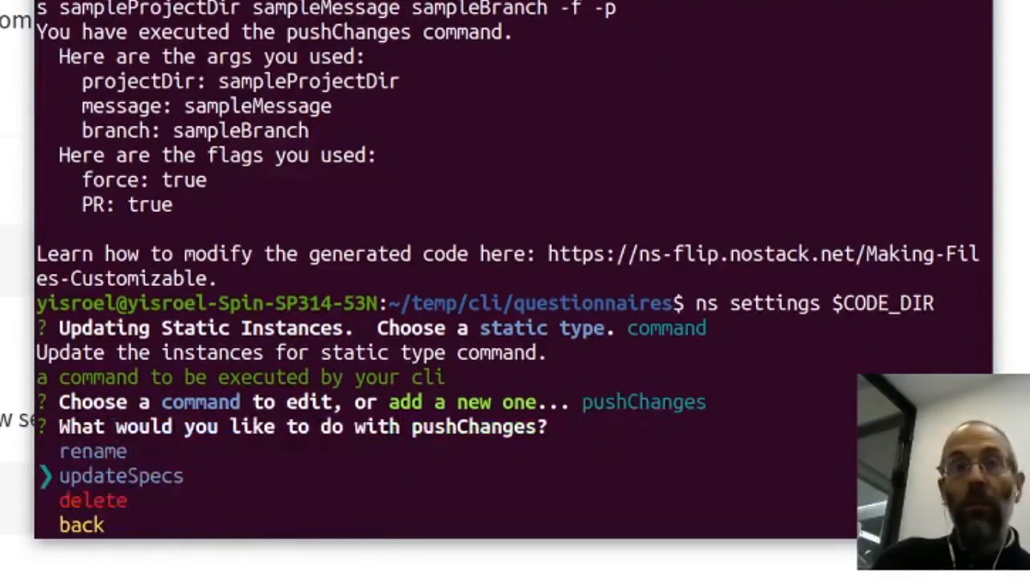
pyautogui.press('Down')
pyautogui.press('Return')
pyautogui.press('Return')
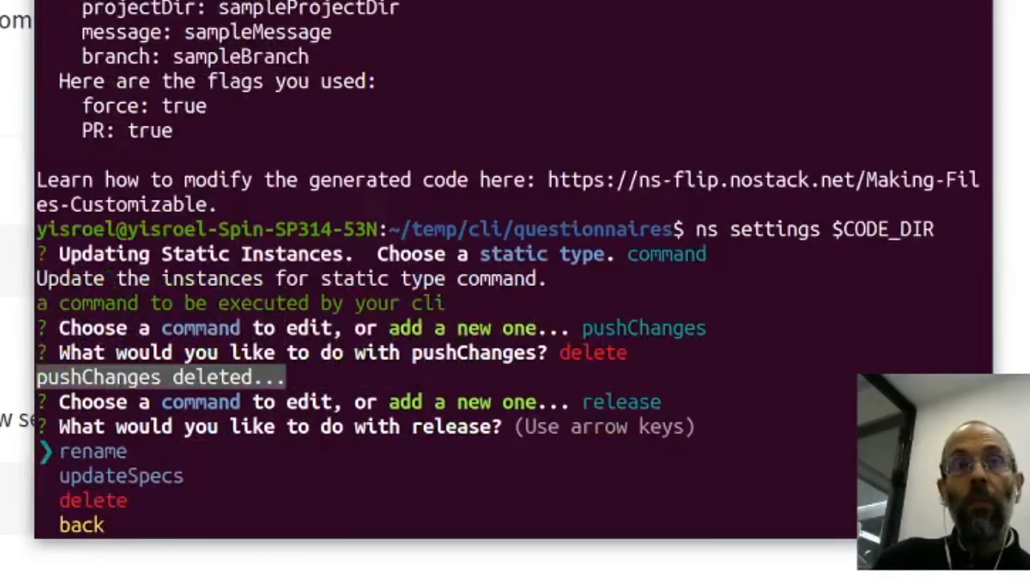
pyautogui.press('Down')
pyautogui.press('Down')
pyautogui.press('Return')
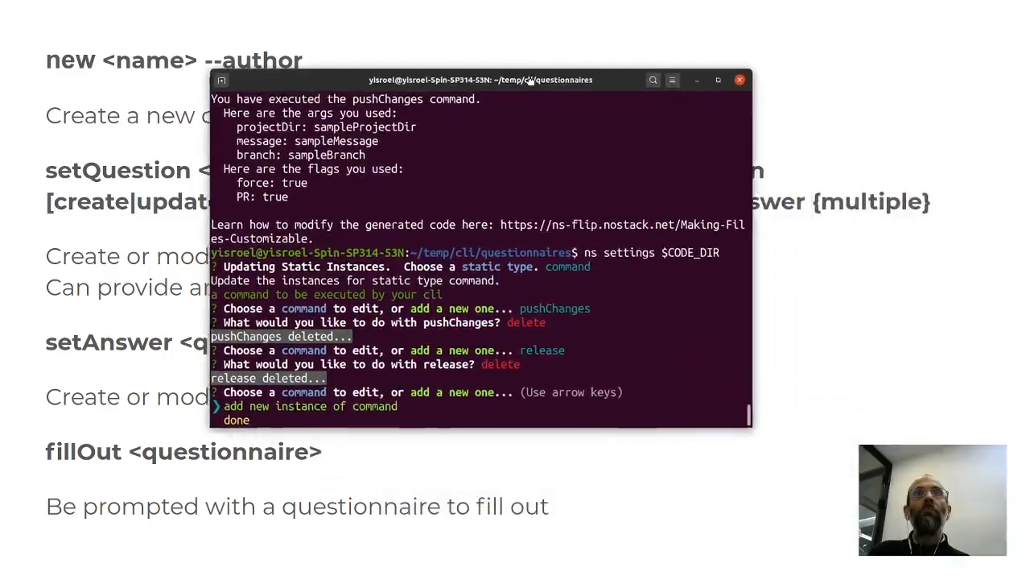
# Add new command instances named new and setQuestion, continuing toward setAnswer and fillOut.
pyautogui.moveTo(509, 64); pyautogui.dragTo(580, 95)
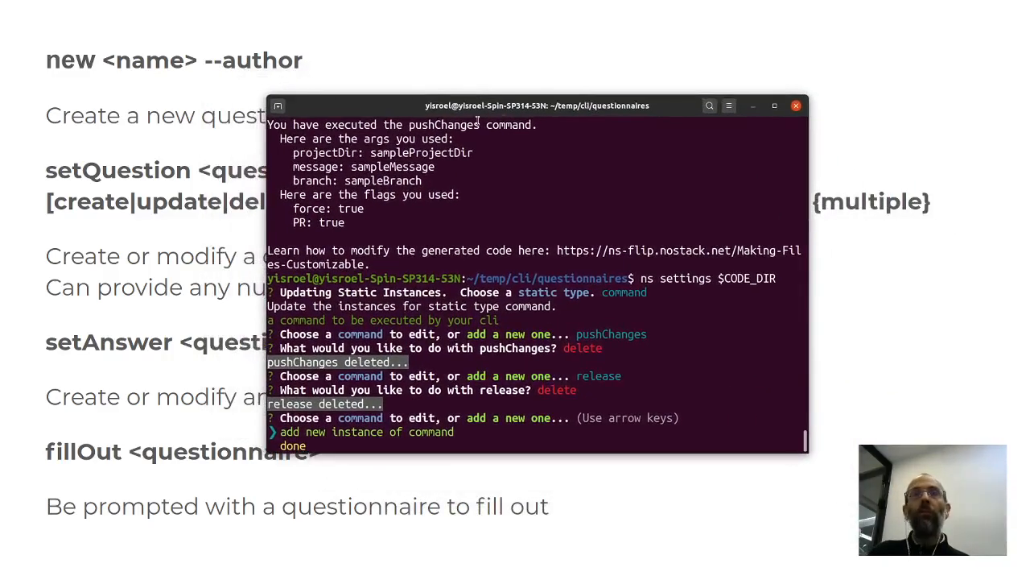
pyautogui.press('Return')
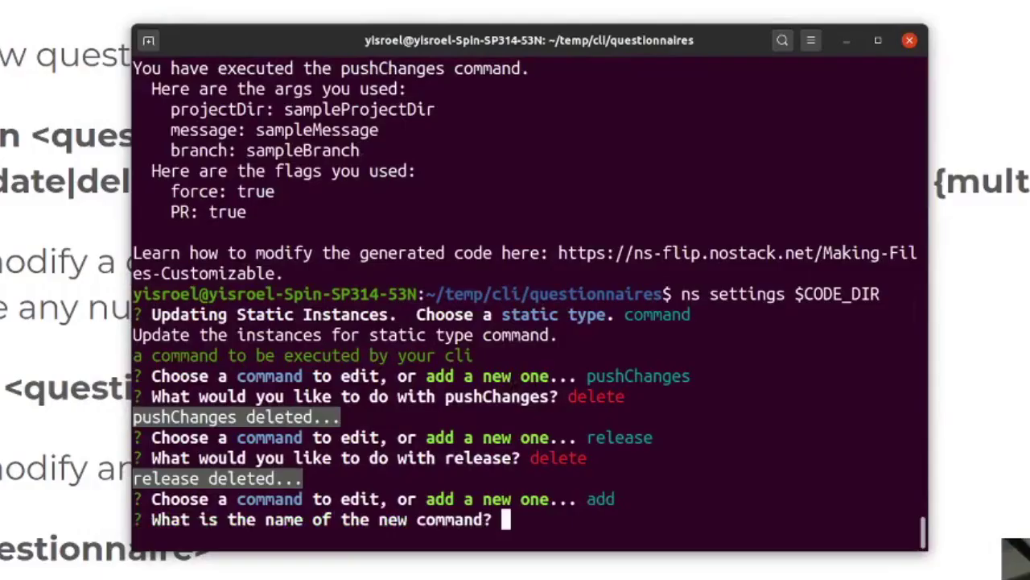
pyautogui.write('new')
pyautogui.press('Return')
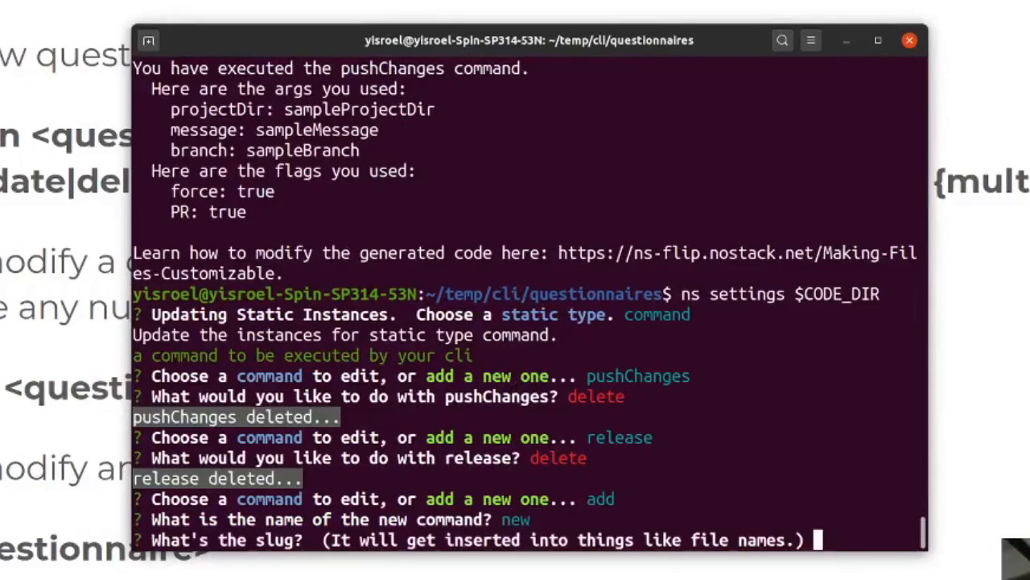
pyautogui.write('new')
pyautogui.press('Return')
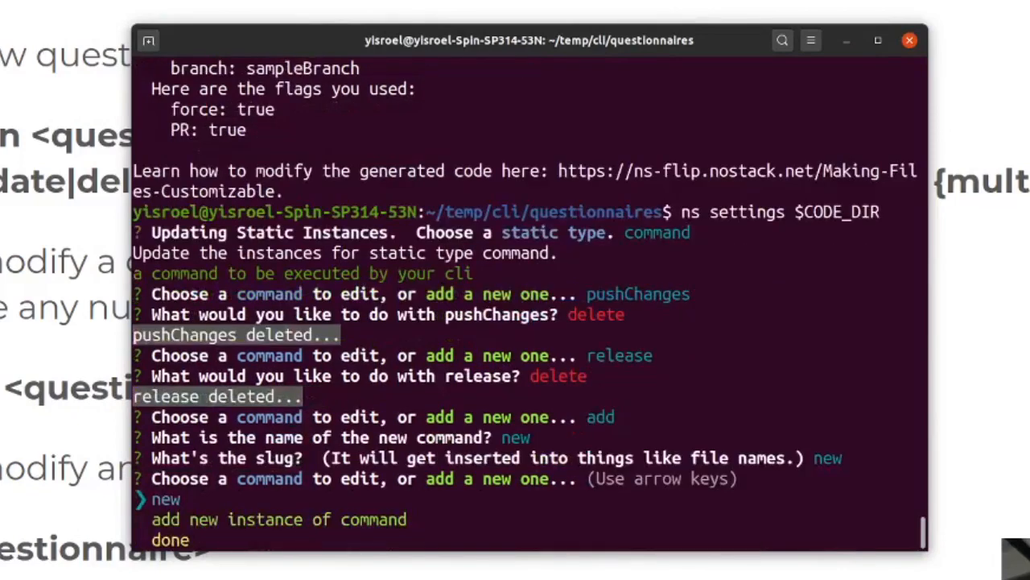
pyautogui.press('Down')
pyautogui.press('Return')
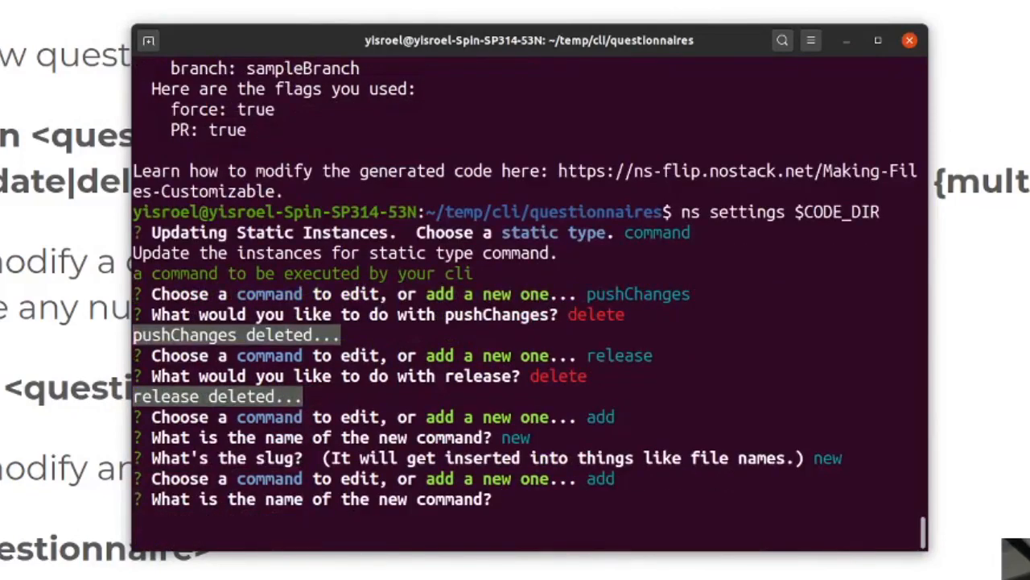
pyautogui.write('setQuestio')
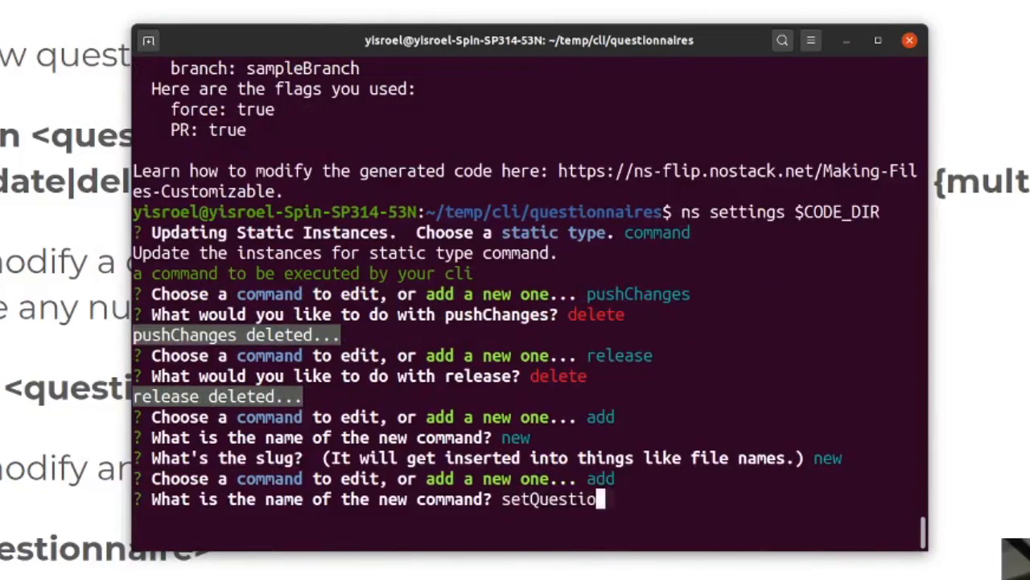
pyautogui.write('n')
pyautogui.press('Return')
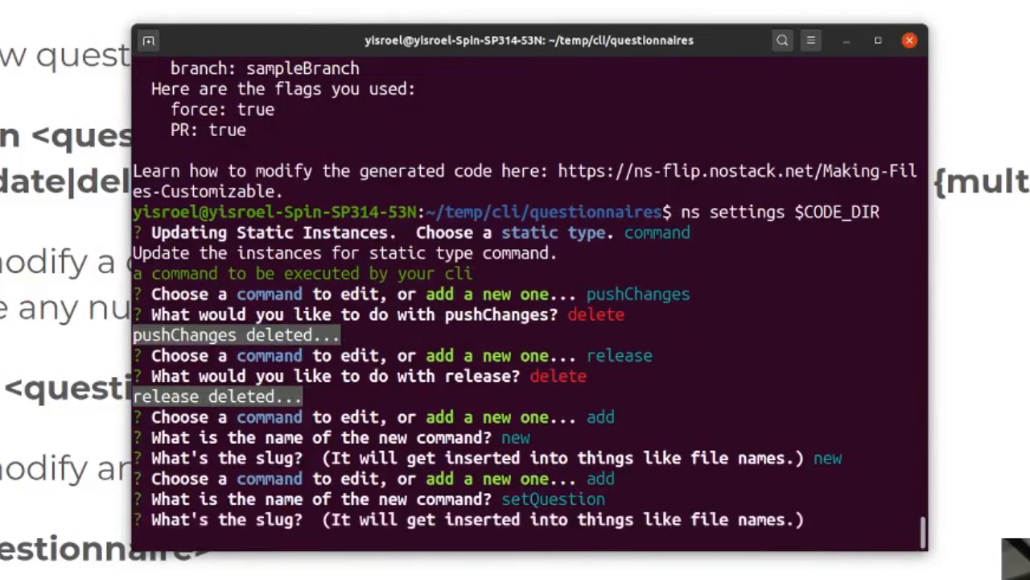
pyautogui.write('setQuestion')
pyautogui.press('Return')
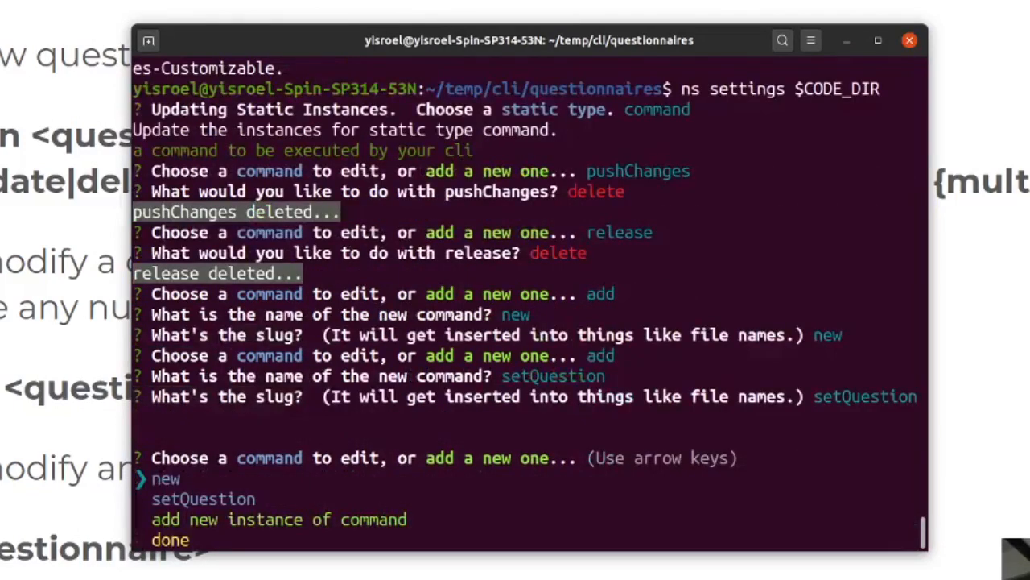
pyautogui.press('Down')
pyautogui.press('Down')
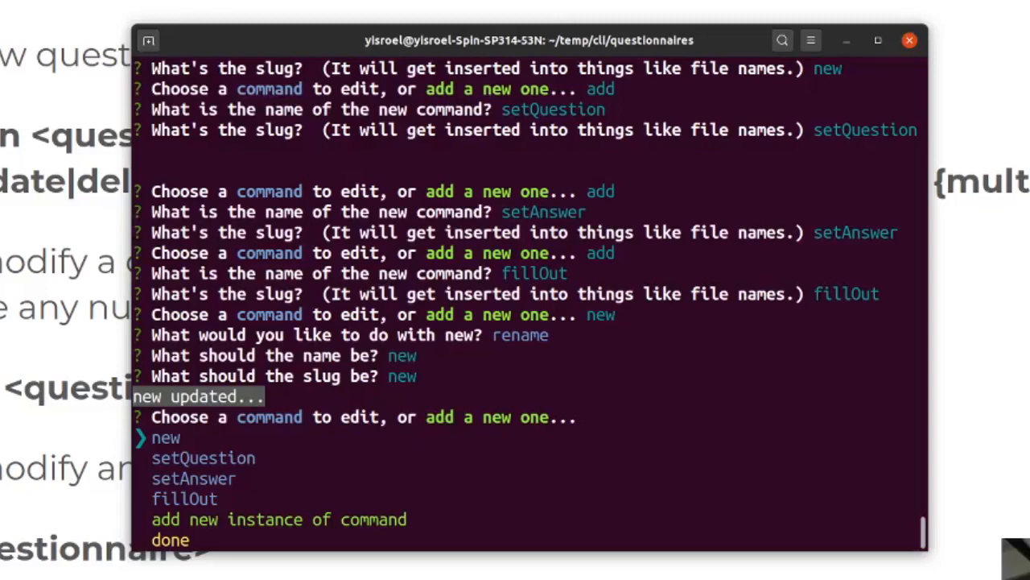
# Set the new command's description to 'Create a new questionnaire.' via updateSpecs.
pyautogui.press('Return')
pyautogui.press('Down')
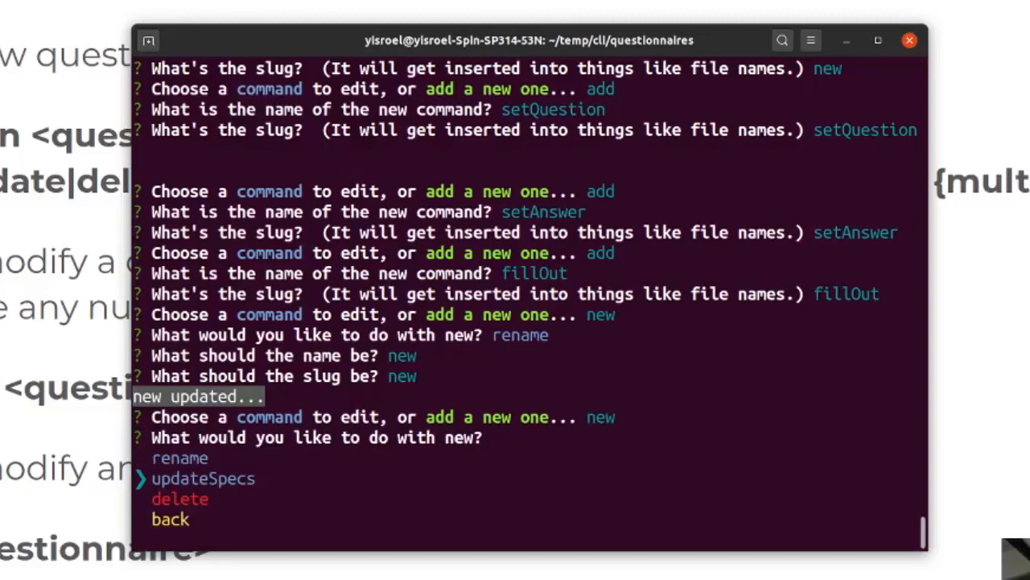
pyautogui.press('Return')
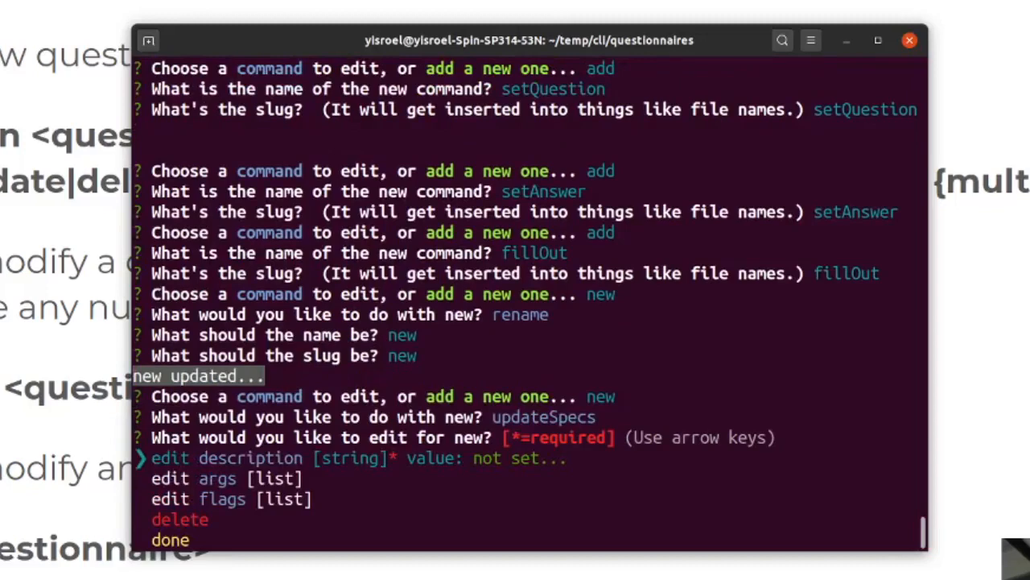
pyautogui.press('Return')
pyautogui.press('Return')
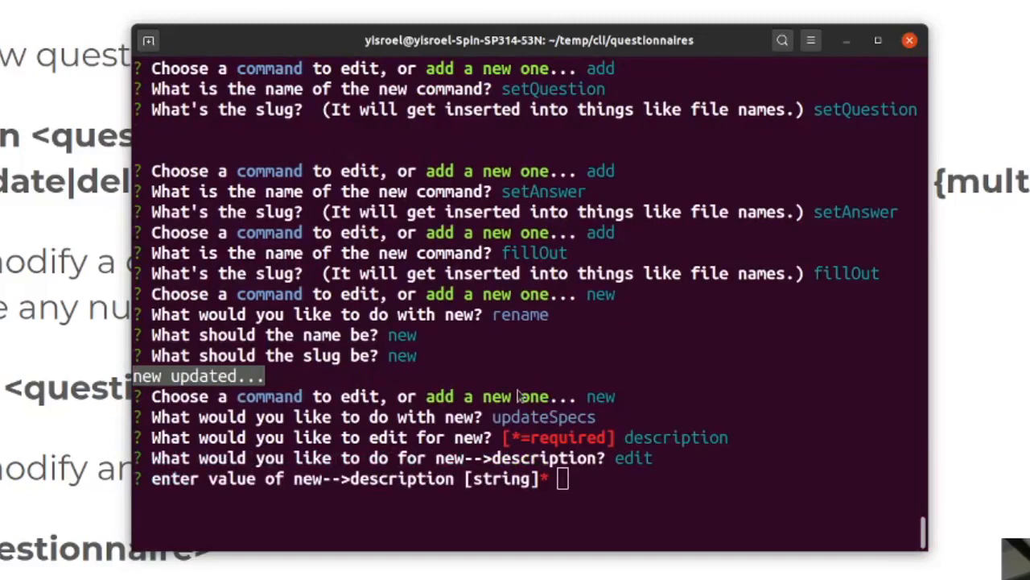
pyautogui.write('Create a new questionnaire.')
pyautogui.press('Return')
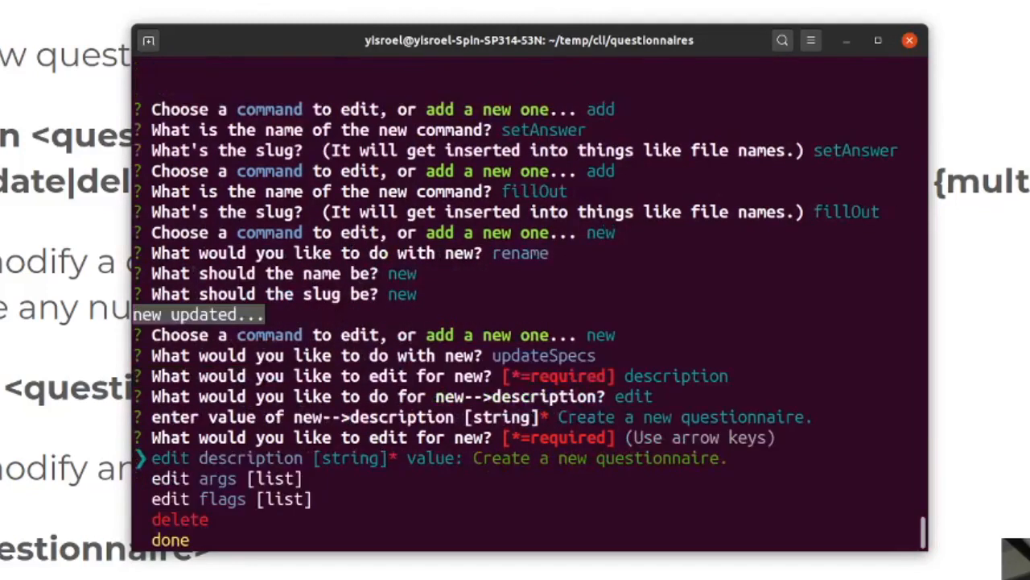
# Add a required argument name described as 'name of questionnaire', keeping other defaults.
pyautogui.press('Down')
pyautogui.press('Return')
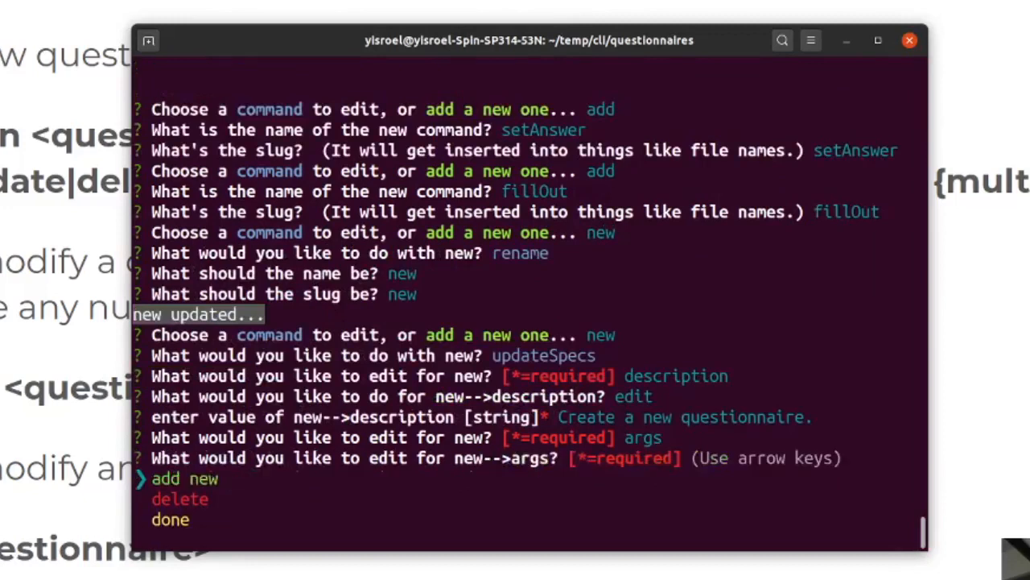
pyautogui.press('Return')
pyautogui.write('na')
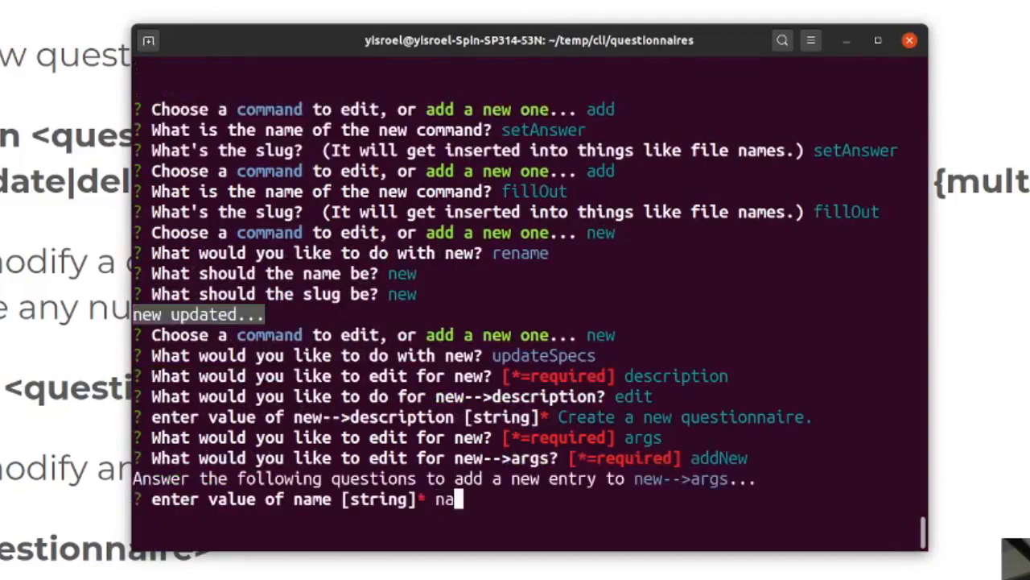
pyautogui.write('me')
pyautogui.press('Return')
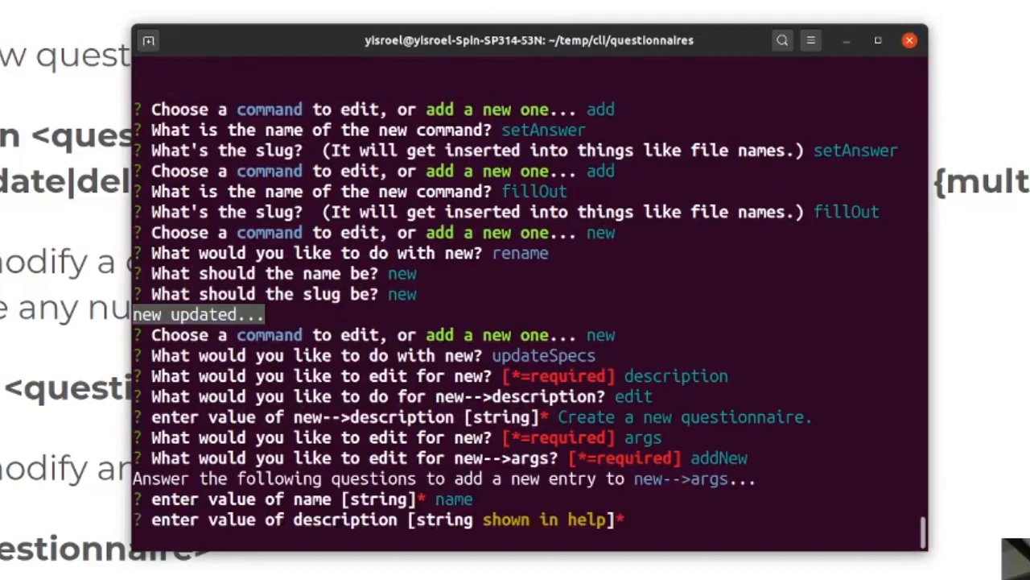
pyautogui.write('name of que')
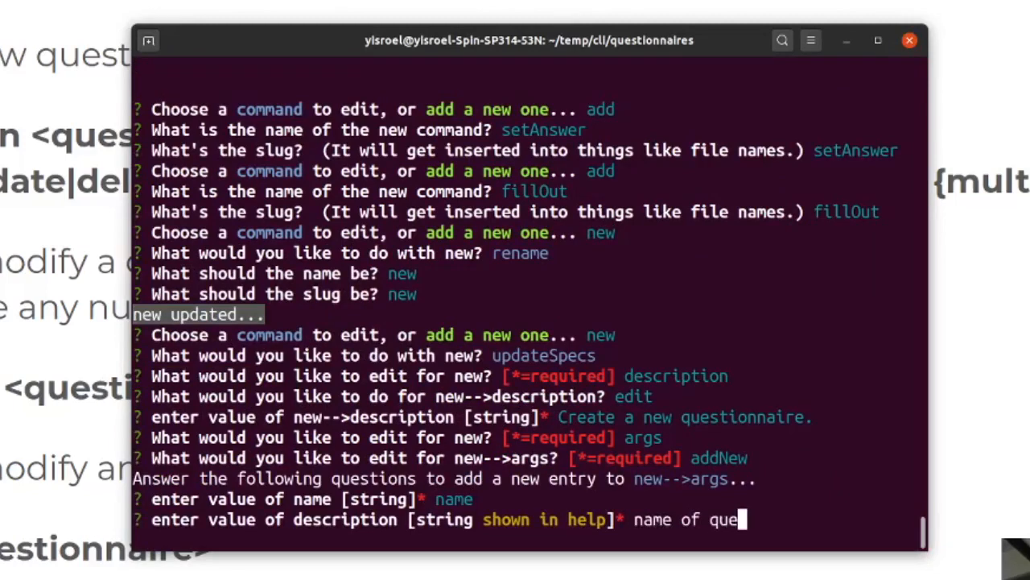
pyautogui.write('stionnaire')
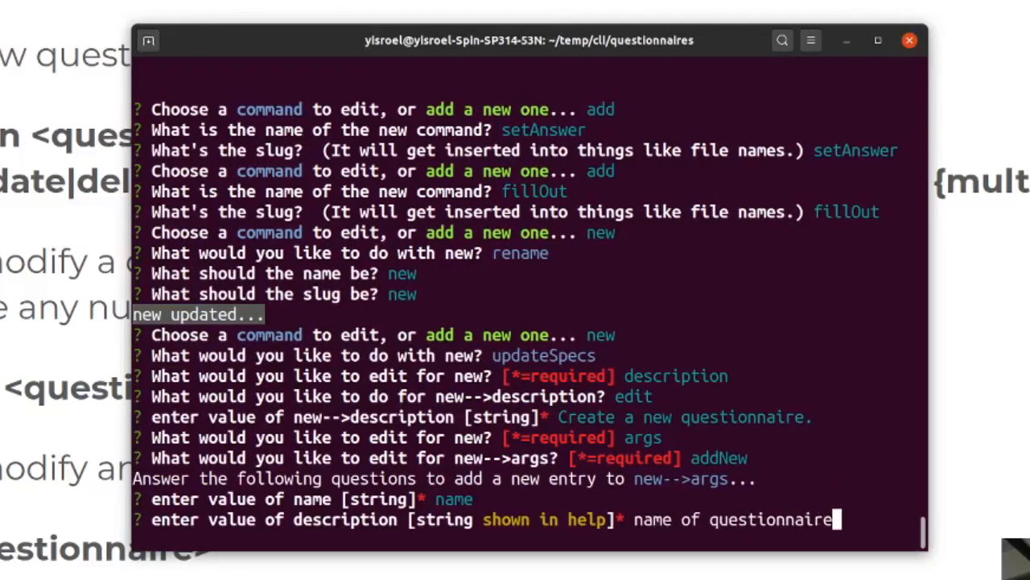
pyautogui.press('Return')
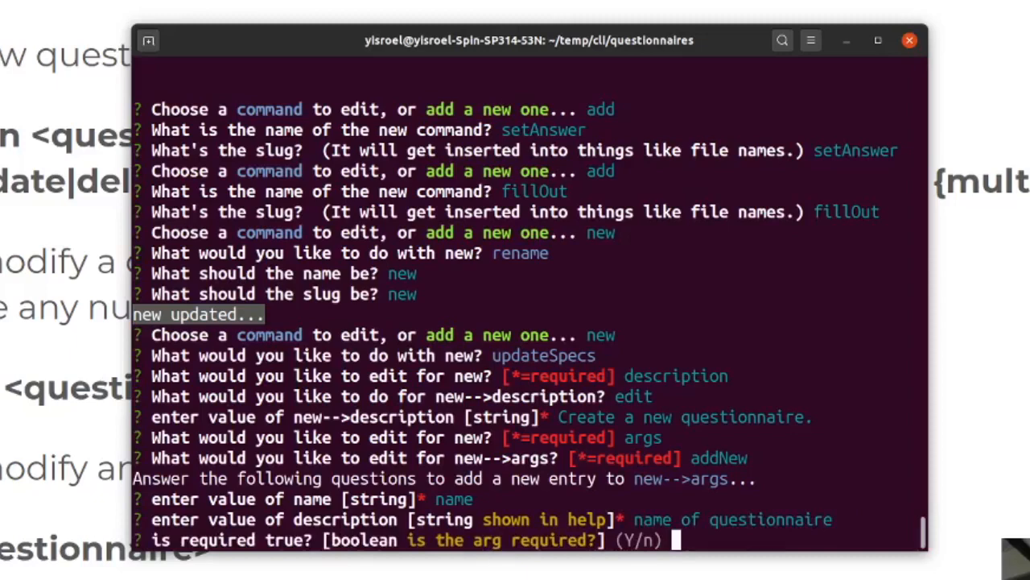
pyautogui.press('Return')
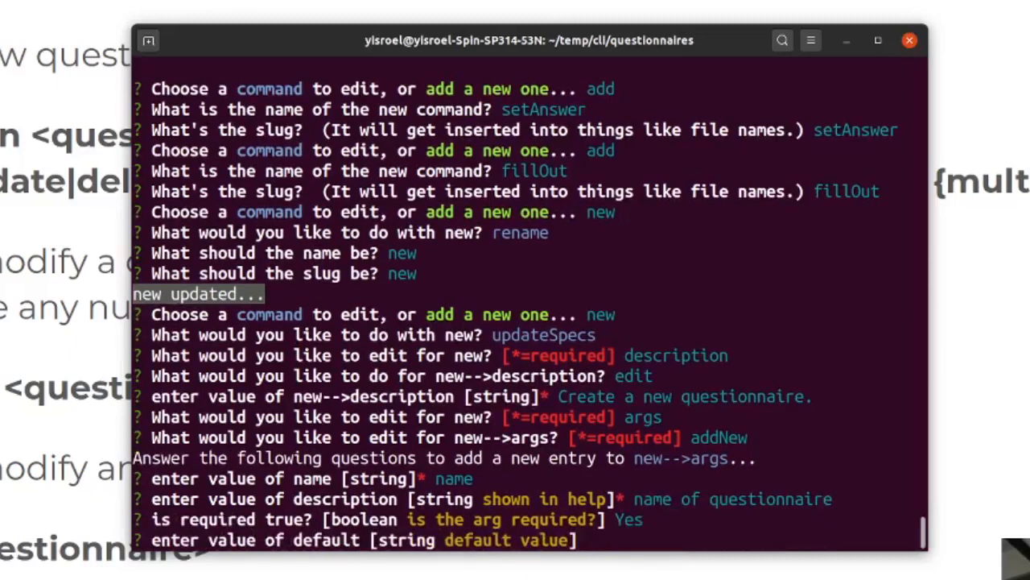
pyautogui.press('Return')
pyautogui.press('Return')
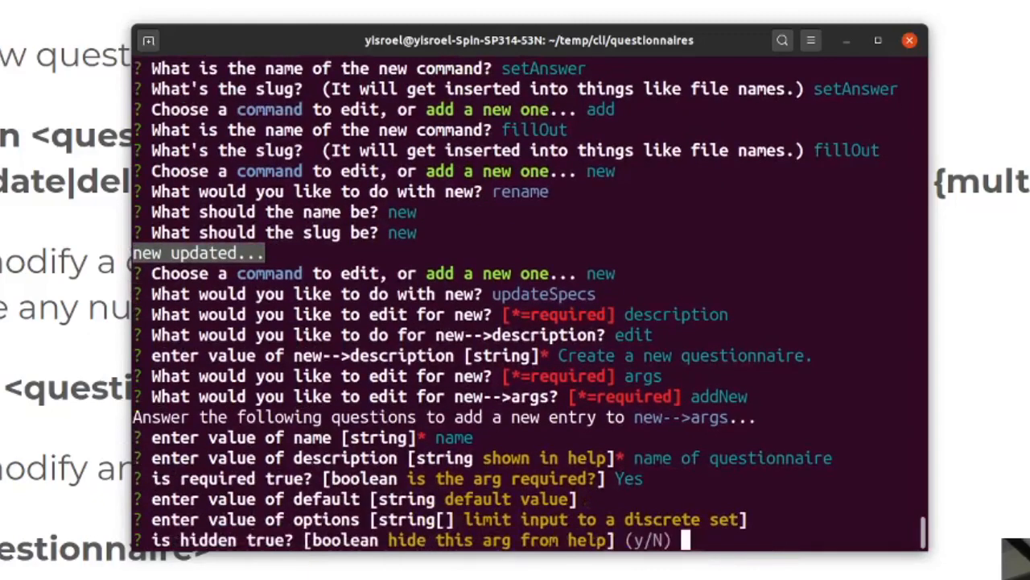
pyautogui.press('Return')
pyautogui.press('Return')
pyautogui.press('Up')
pyautogui.press('Return')
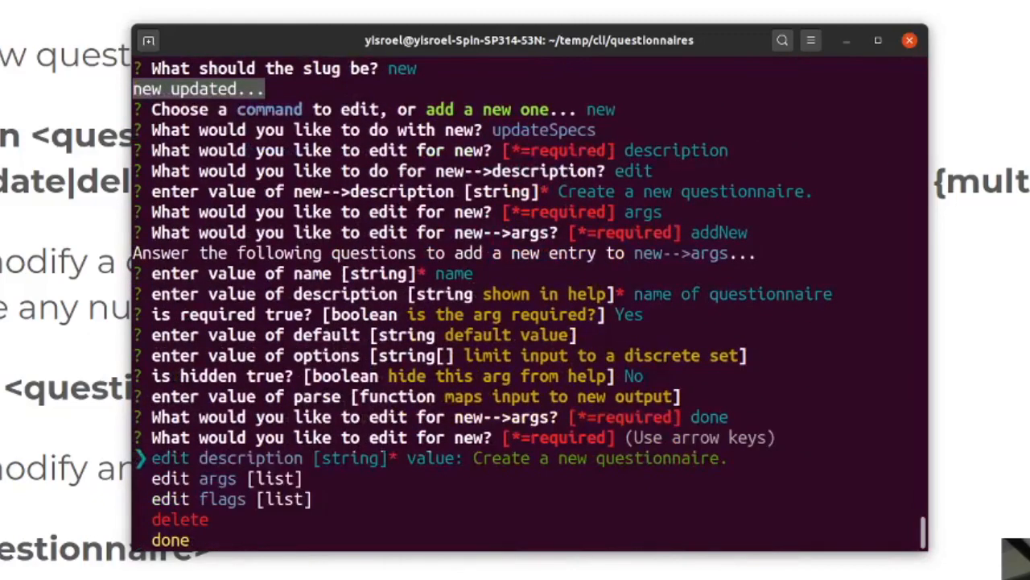
# Add an optional string flag author, short form a, described as 'owner of questionnaire', and finish flags.
pyautogui.press('Down')
pyautogui.press('Down')
pyautogui.press('Return')
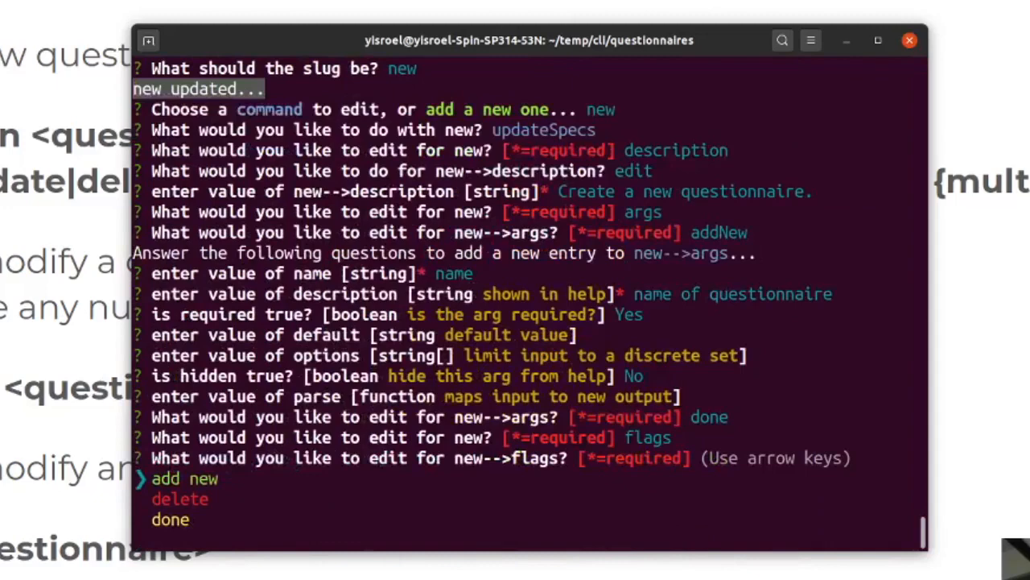
pyautogui.press('Return')
pyautogui.write('autho')
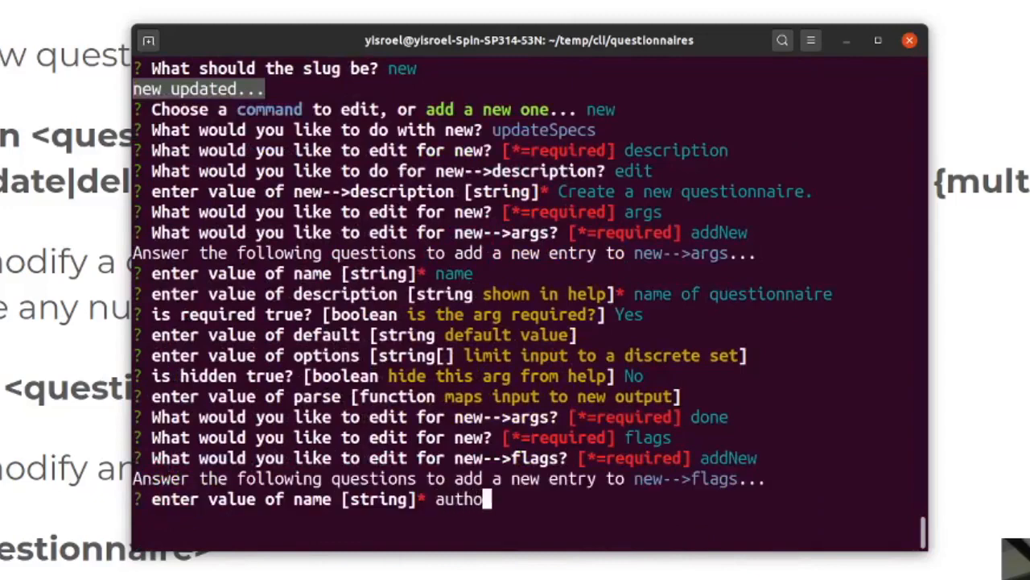
pyautogui.write('er')
pyautogui.press('Return')
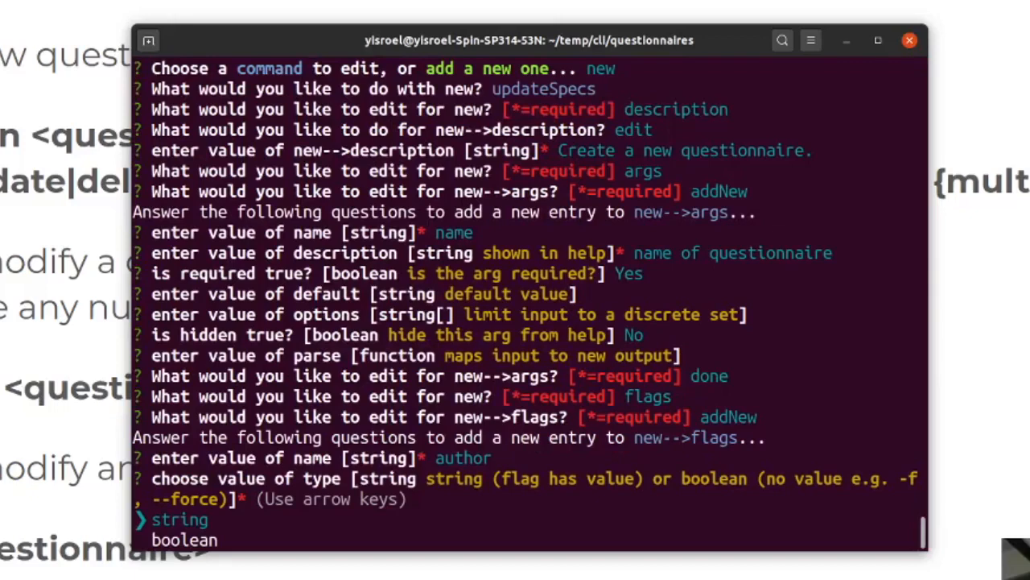
pyautogui.press('Return')
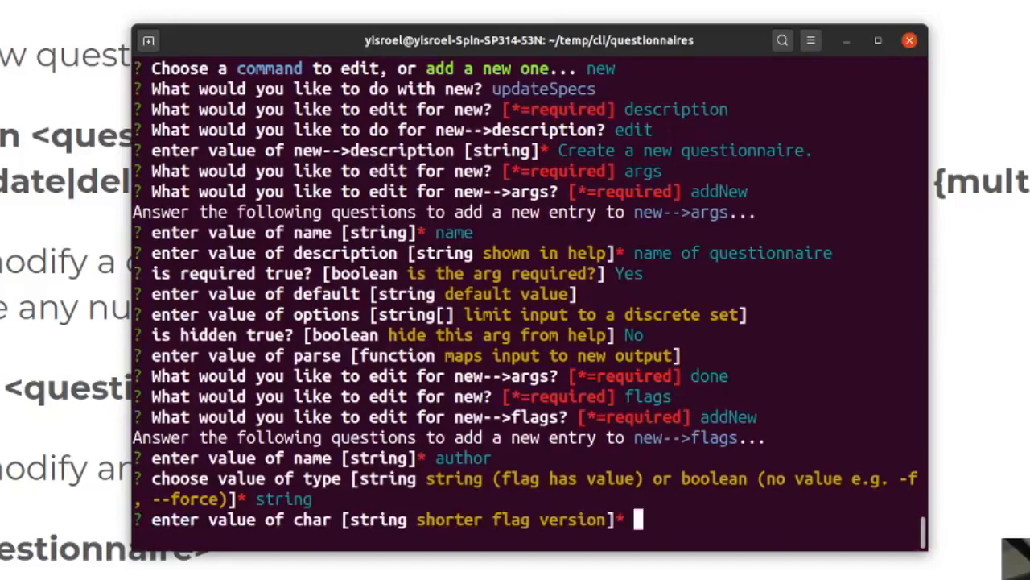
pyautogui.write('a')
pyautogui.press('Return')
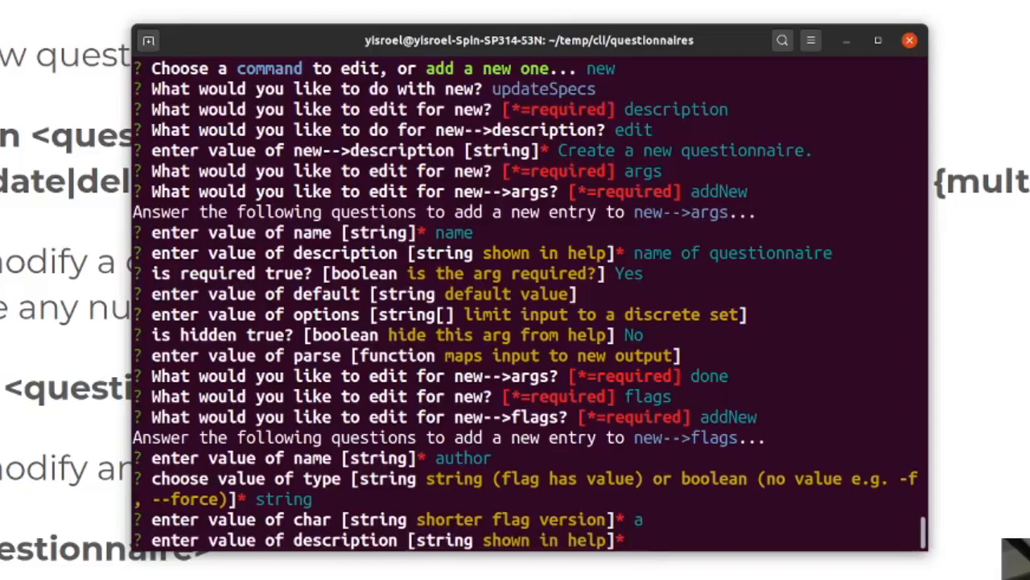
pyautogui.write('owne')
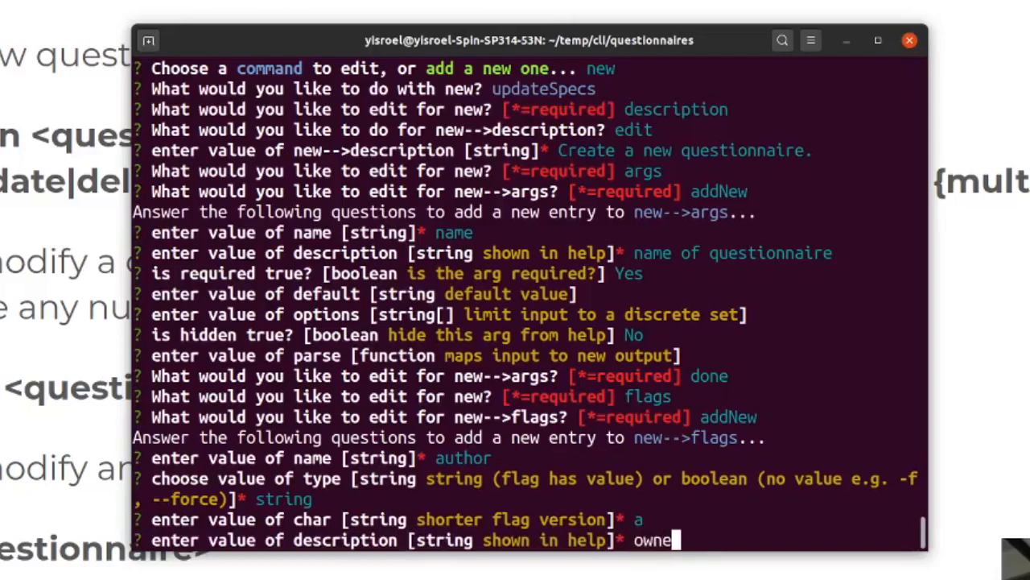
pyautogui.write('r of questionnaire')
pyautogui.press('Return')
pyautogui.press('Return')
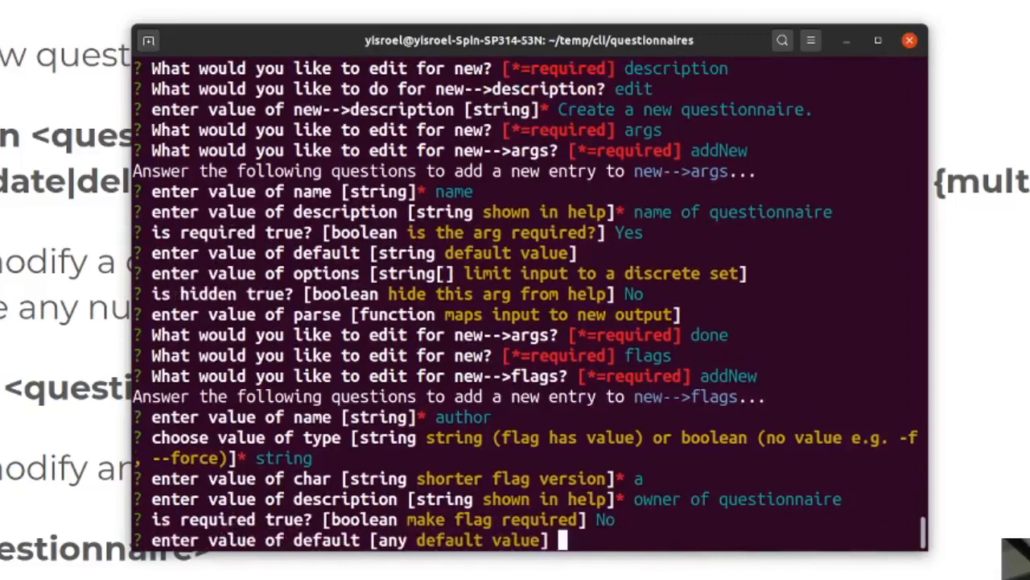
pyautogui.press('Return')
pyautogui.press('Return')
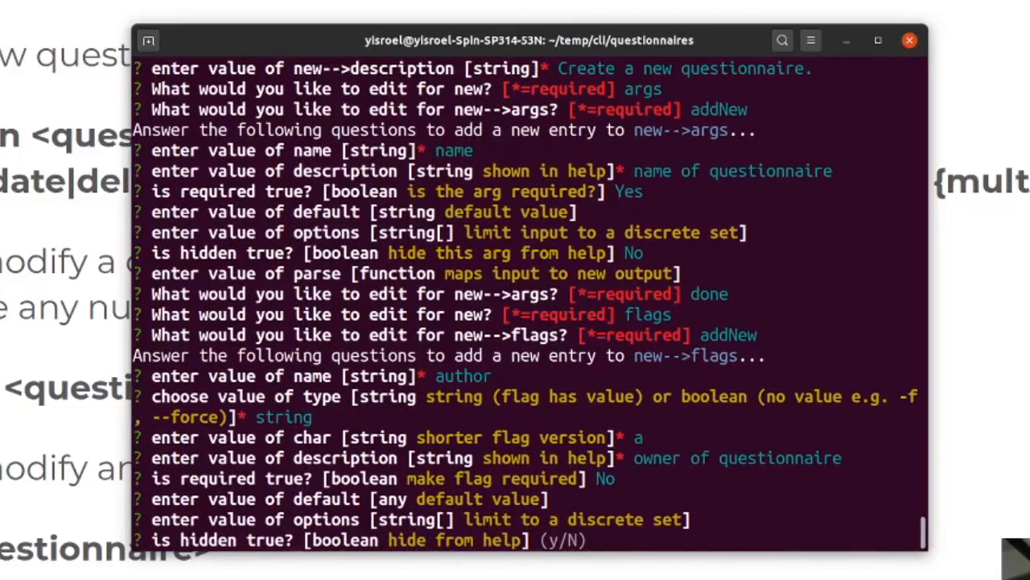
pyautogui.press('Return')
pyautogui.press('Return')
pyautogui.press('Return')
pyautogui.press('Return')
pyautogui.press('Return')
pyautogui.press('Return')
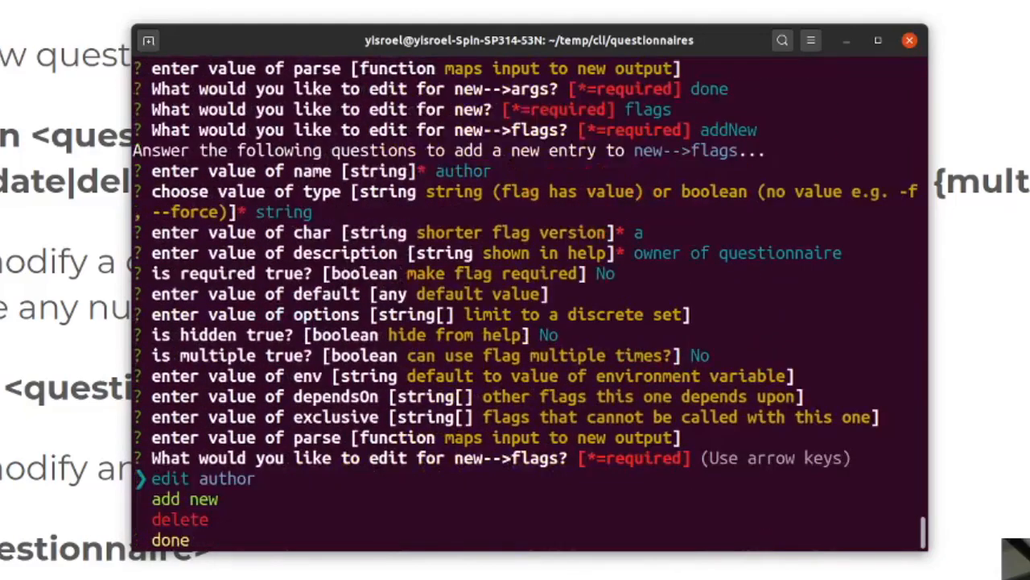
pyautogui.press('Up')
pyautogui.press('Return')
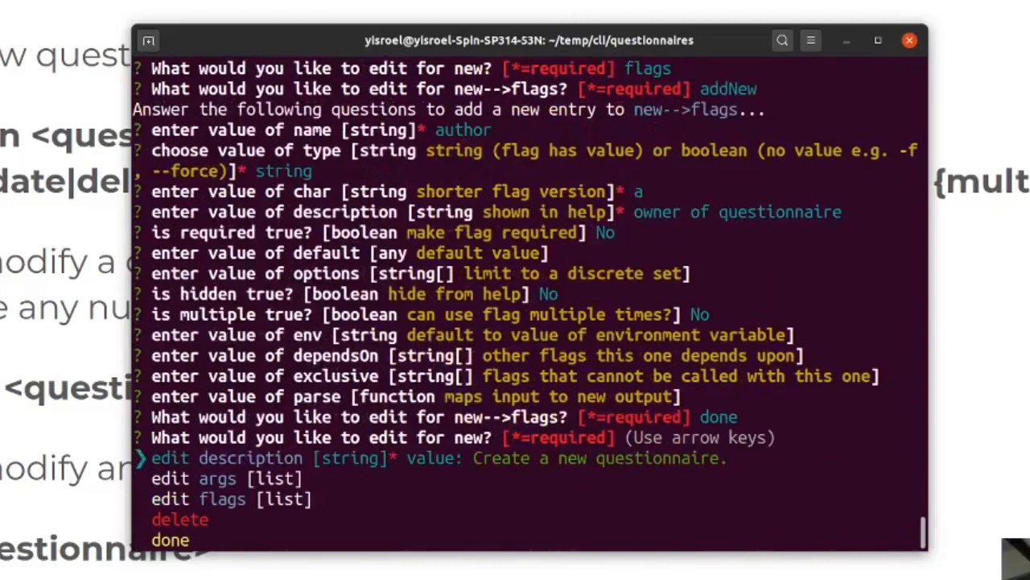
# Finish editing the new command, returning to the command list, and move the terminal lower.
pyautogui.press('Up')
pyautogui.press('Return')
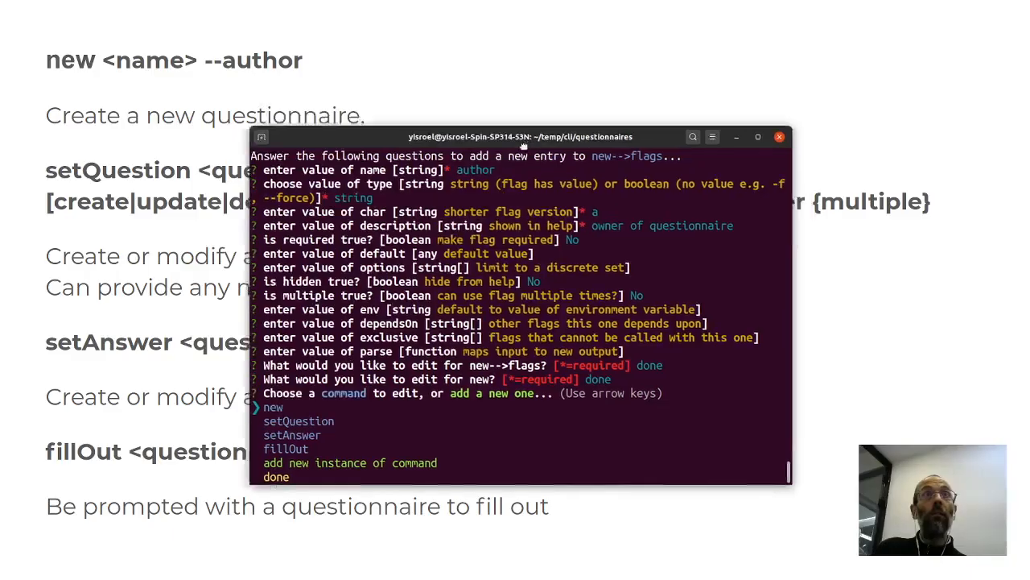
pyautogui.moveTo(540, 56); pyautogui.dragTo(483, 229)
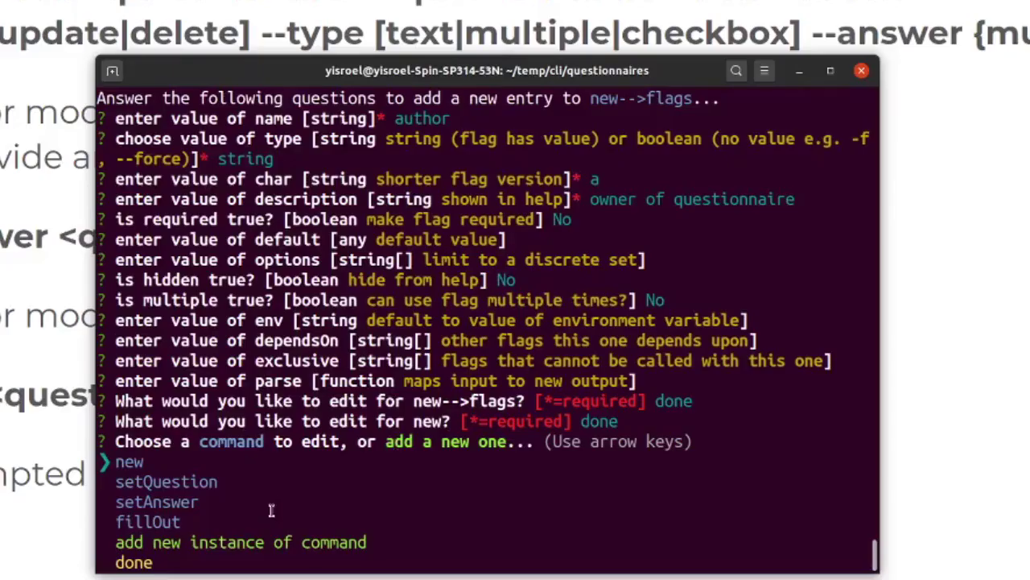
# Enter setQuestion's updateSpecs and give the command its description.
pyautogui.press('Down')
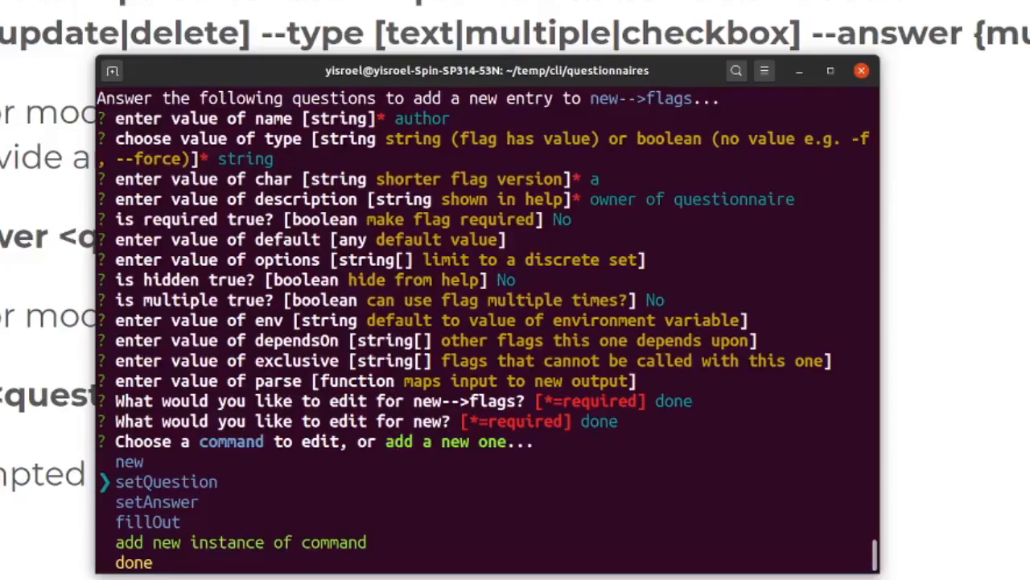
pyautogui.press('Return')
pyautogui.press('Down')
pyautogui.press('Return')
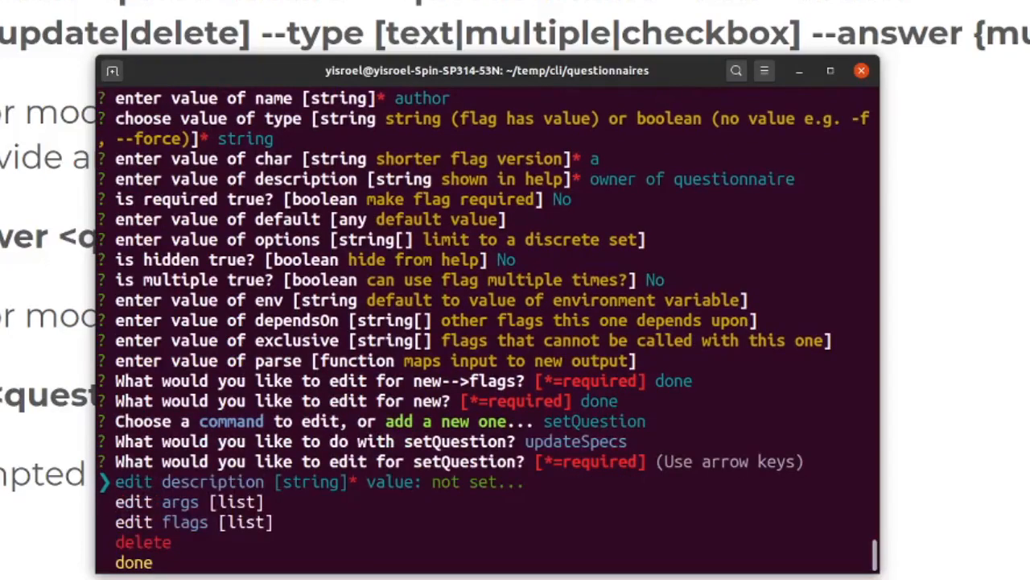
pyautogui.press('Return')
pyautogui.press('Return')
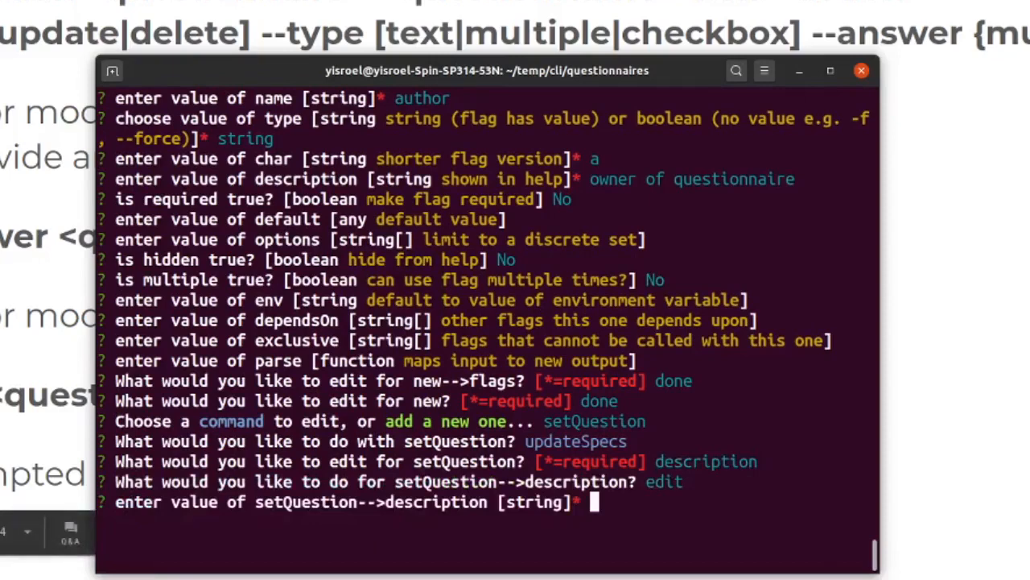
pyautogui.write('Create or modify a question in a questionnaire.  Can provide any number of answers.')
pyautogui.press('Return')
pyautogui.press('Down')
pyautogui.press('Return')
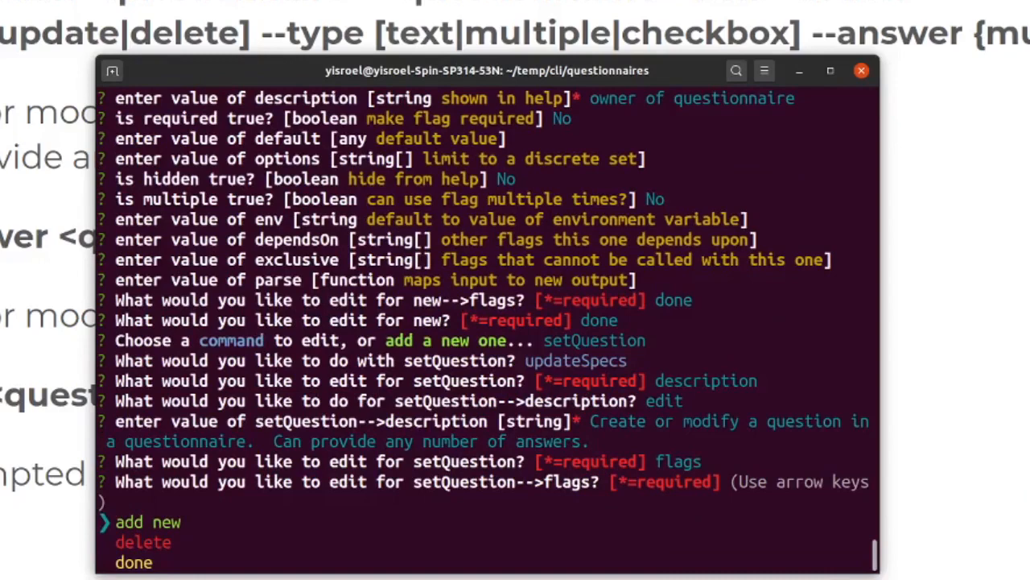
# Add a string flag 'type' with char t, default text and options text/multiple/checkbox.
pyautogui.press('Return')
pyautogui.write('ty')
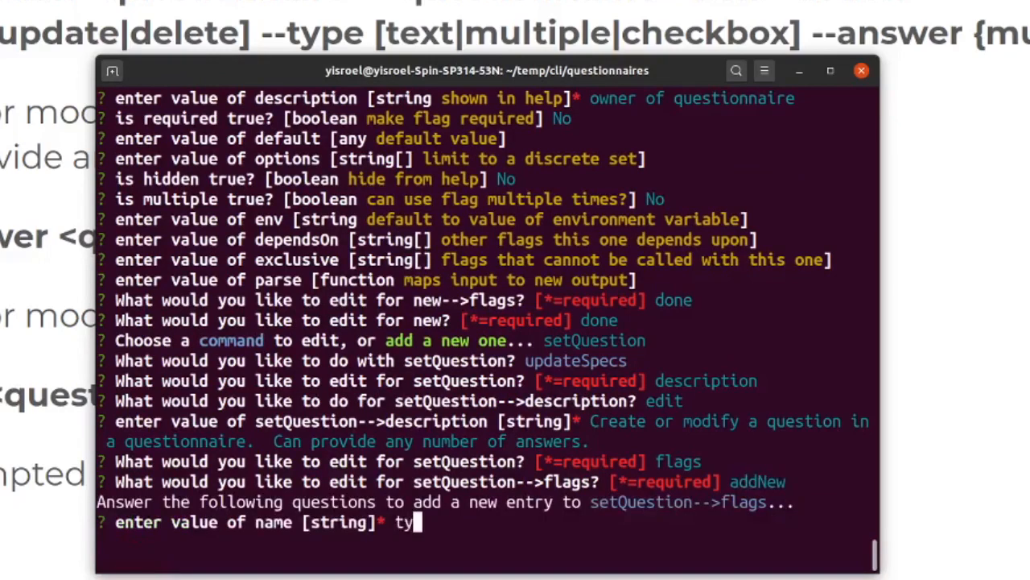
pyautogui.write('pe')
pyautogui.press('Return')
pyautogui.press('Return')
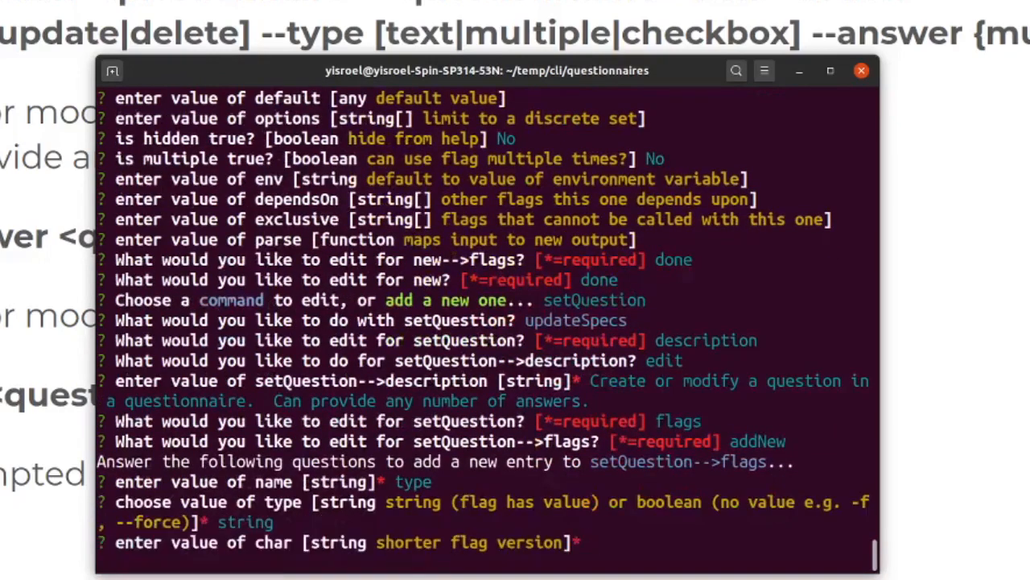
pyautogui.write('t')
pyautogui.press('Return')
pyautogui.write('type of ')
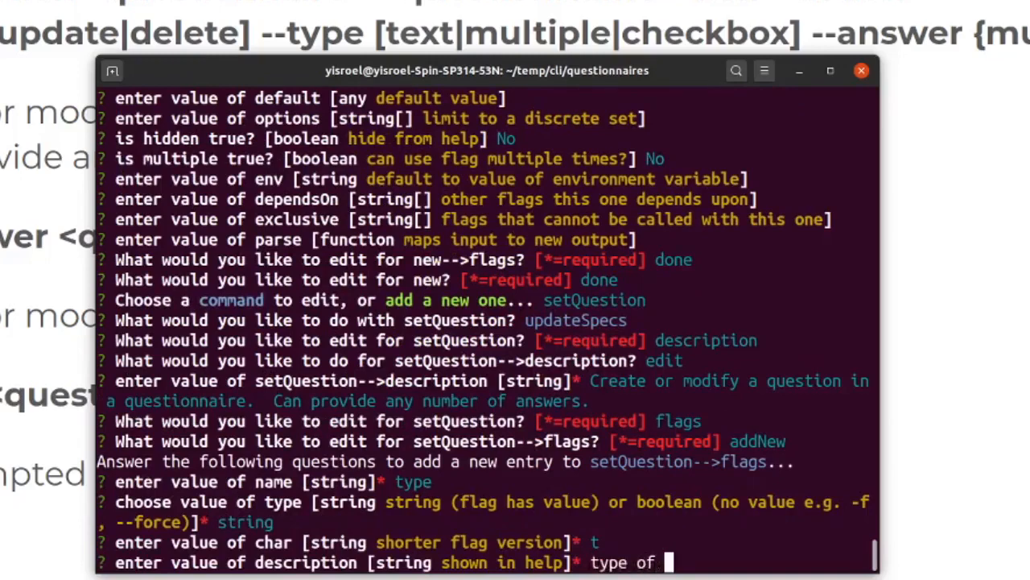
pyautogui.write('question')
pyautogui.press('Return')
pyautogui.press('Return')
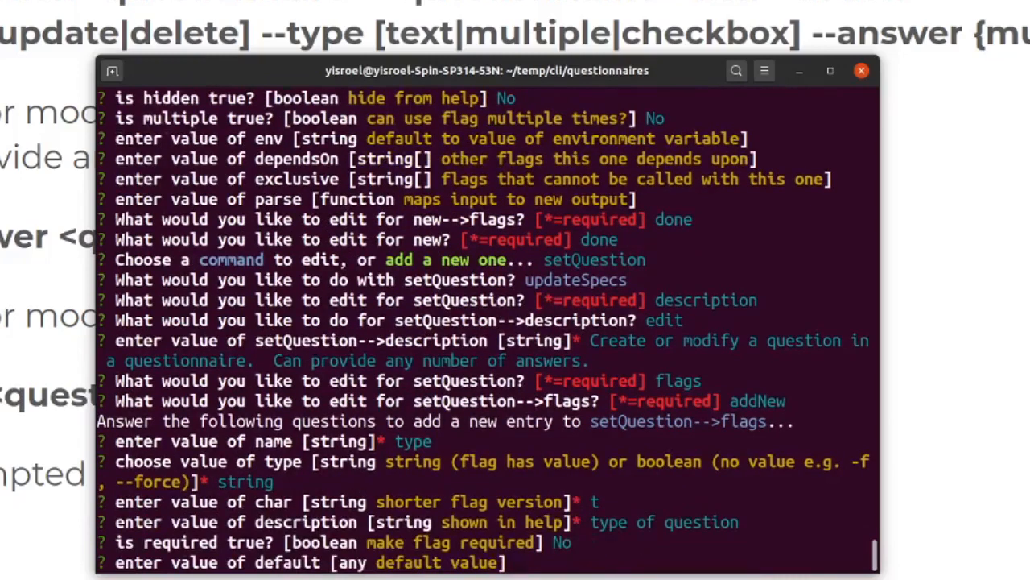
pyautogui.write('text')
pyautogui.press('Return')
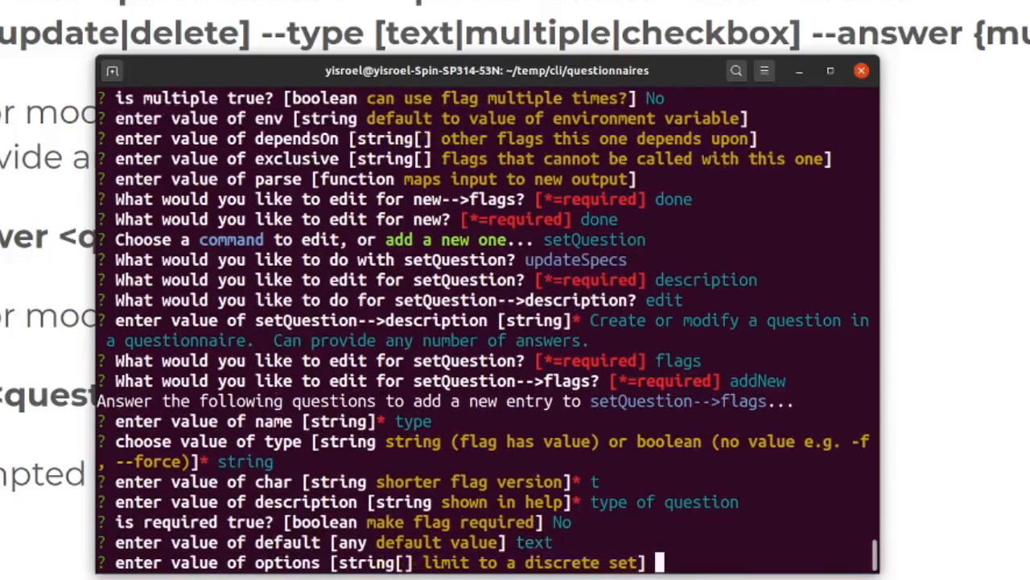
pyautogui.write('[')
pyautogui.write("'")
pyautogui.write("text','multiple','ch")
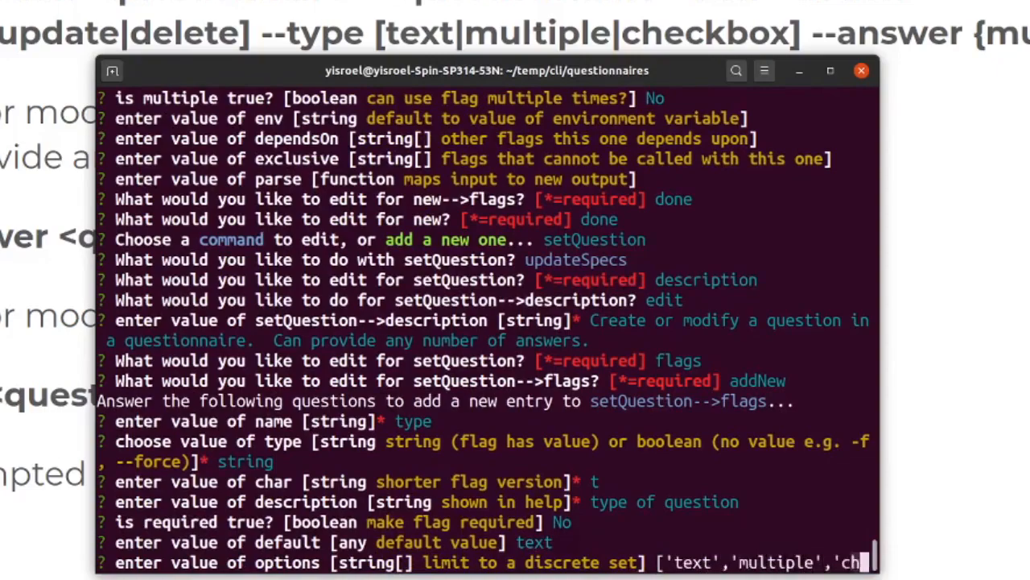
pyautogui.write("eckbox']")
pyautogui.press('Return')
pyautogui.press('Return')
pyautogui.press('Return')
pyautogui.press('Return')
pyautogui.press('Return')
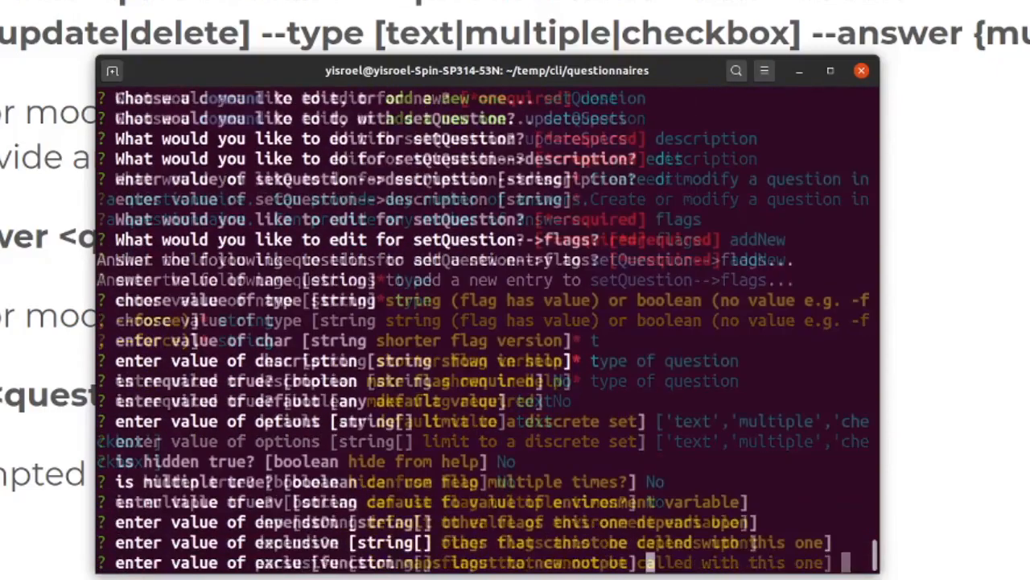
pyautogui.press('Up')
pyautogui.press('Return')
# Finish editing setQuestion, choose done and quit the settings session.
pyautogui.press('Down')
pyautogui.press('Down')
pyautogui.press('Down')
pyautogui.press('Down')
pyautogui.press('Return')
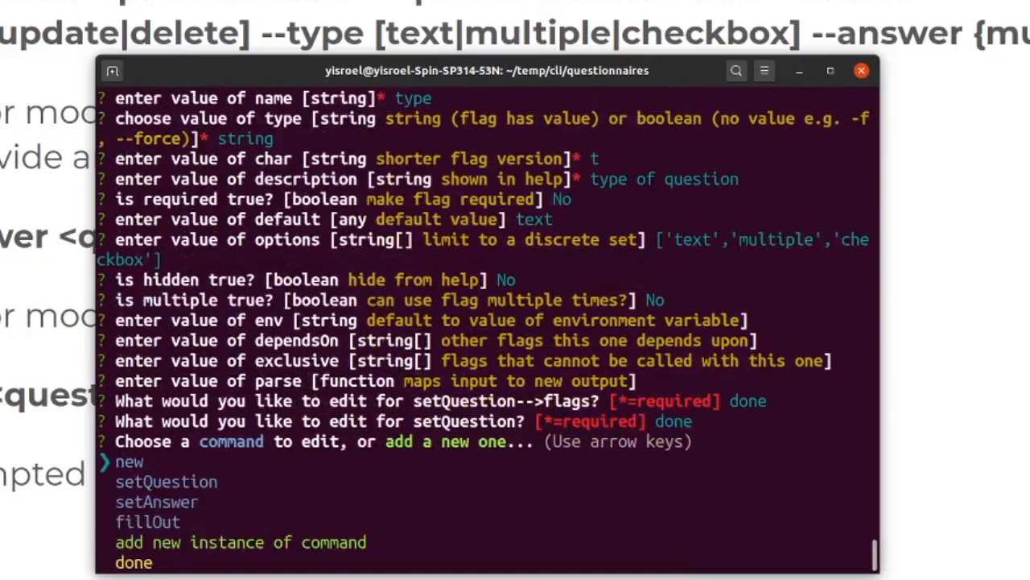
pyautogui.press('Down')
pyautogui.press('Down')
pyautogui.press('Down')
pyautogui.press('Down')
pyautogui.press('Down')
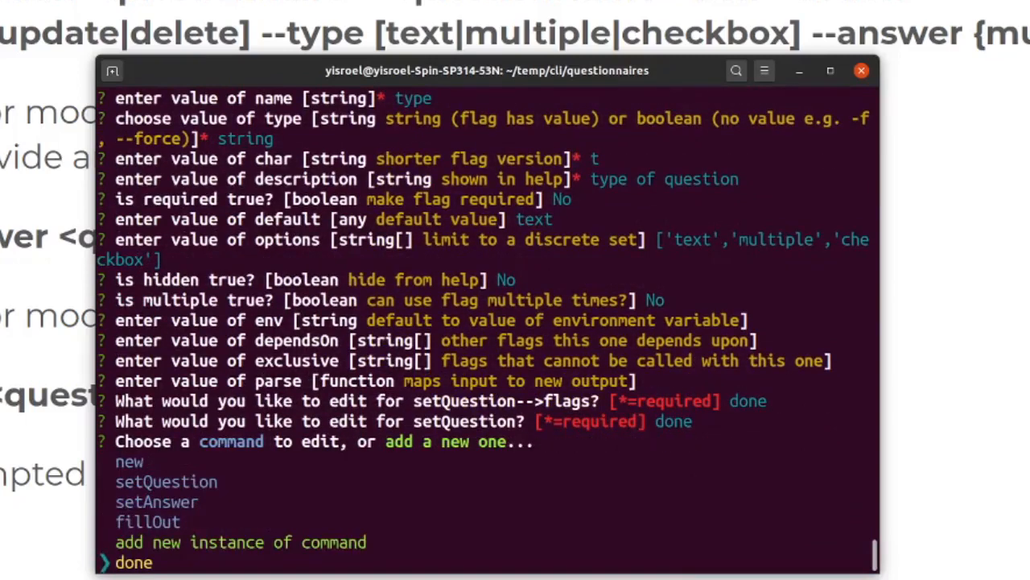
pyautogui.press('Return')
pyautogui.press('Down')
pyautogui.press('Return')
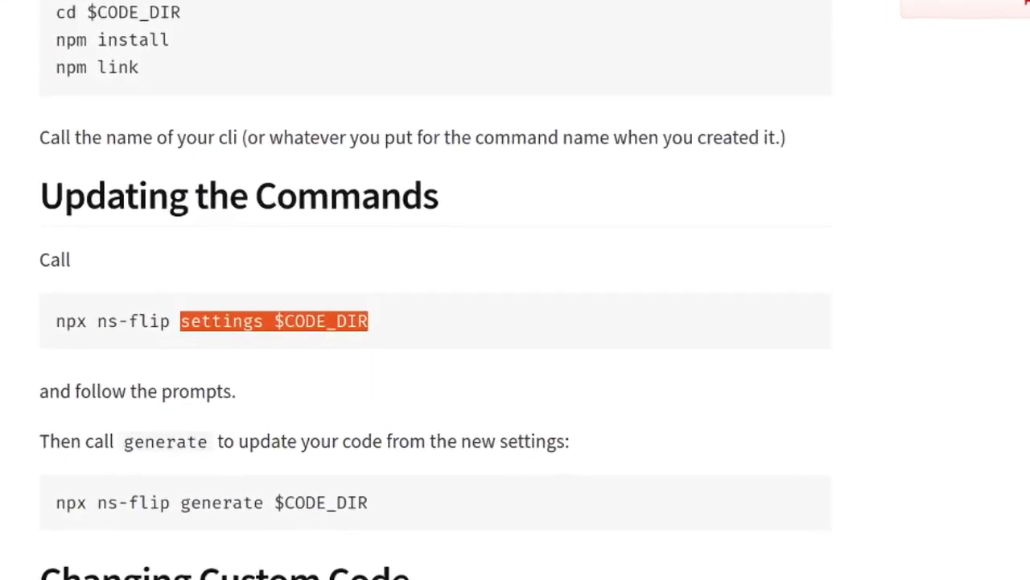
pyautogui.scroll(-1, 337, 282)
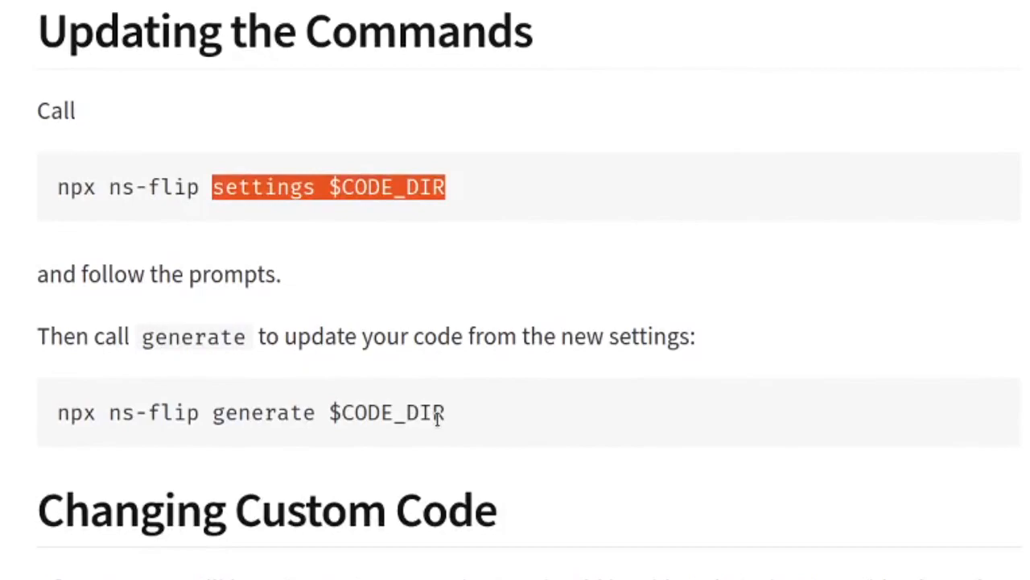
# Run 'ns generate $CODE_DIR' pasted from the docs to regenerate the questionnaires code.
pyautogui.click(445, 414)
pyautogui.moveTo(445, 414); pyautogui.dragTo(213, 414)
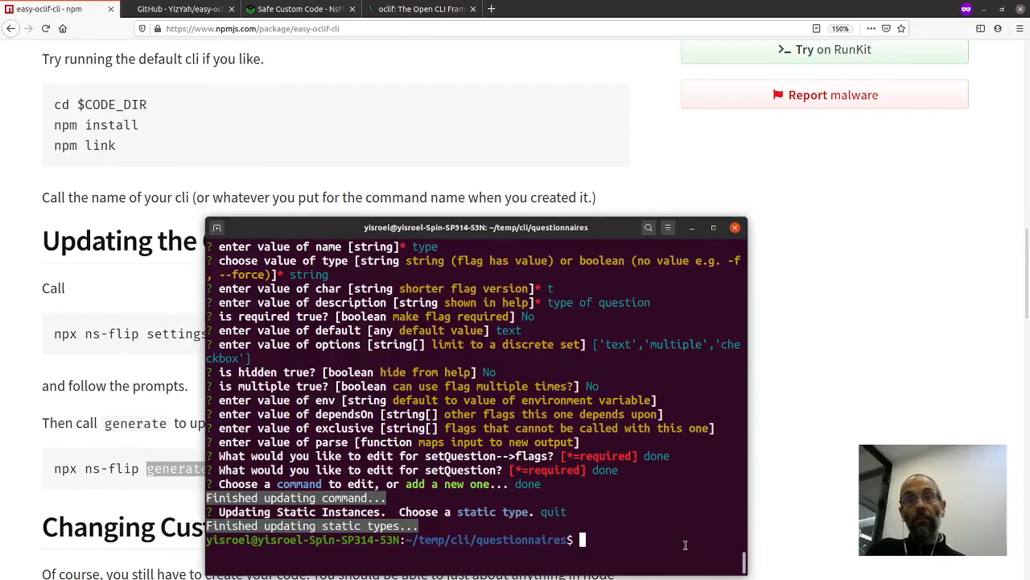
pyautogui.write('ns')
pyautogui.middleClick(685, 545)
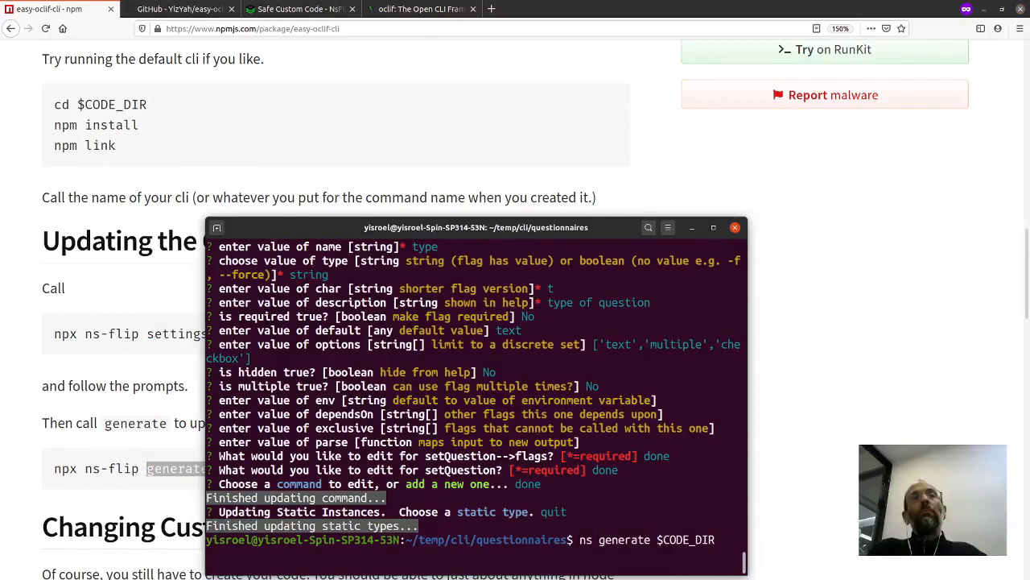
pyautogui.press('Return')
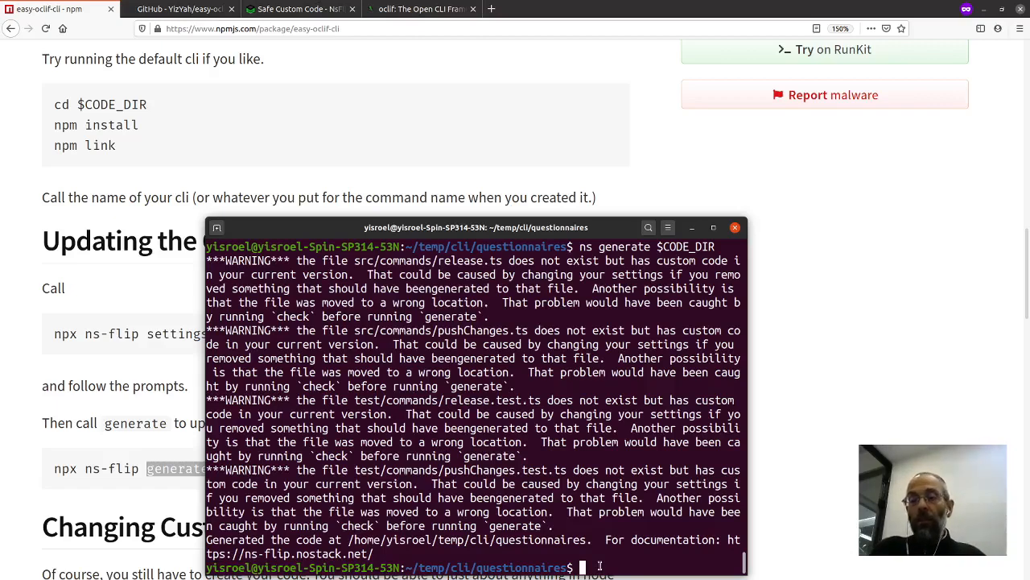
pyautogui.press('Up')
pyautogui.press('Up')
# Run 'questionnaires -h' again from the home directory, listing fillOut, new, setAnswer, setQuestion.
pyautogui.press('Up')
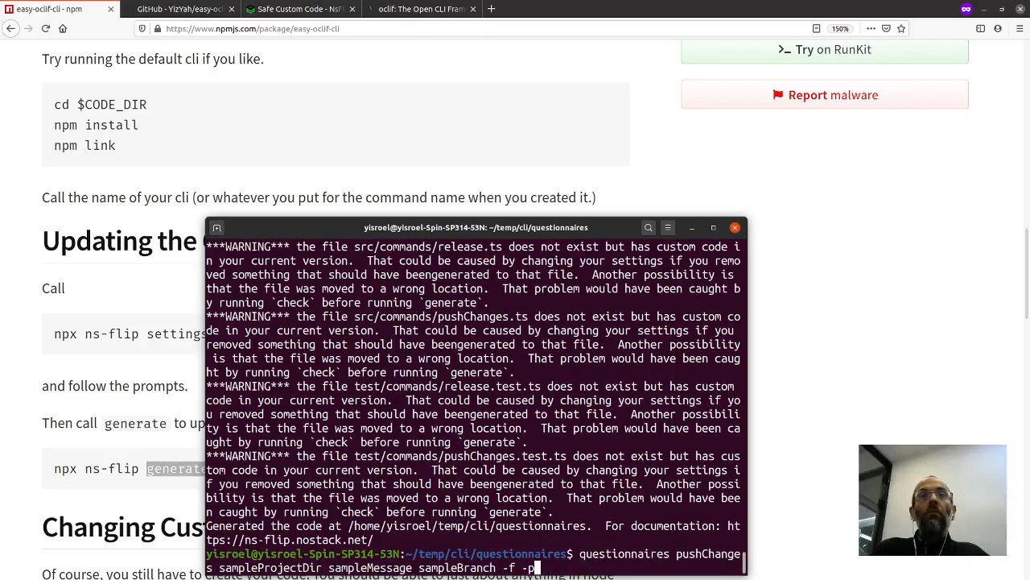
pyautogui.press('Up')
pyautogui.press('Up')
pyautogui.press('Return')
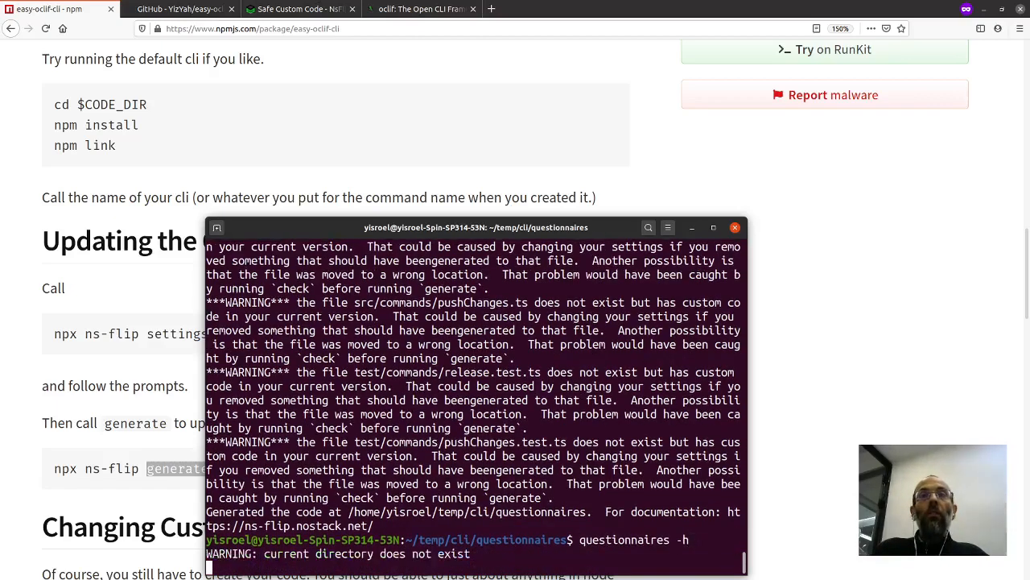
pyautogui.write('c')
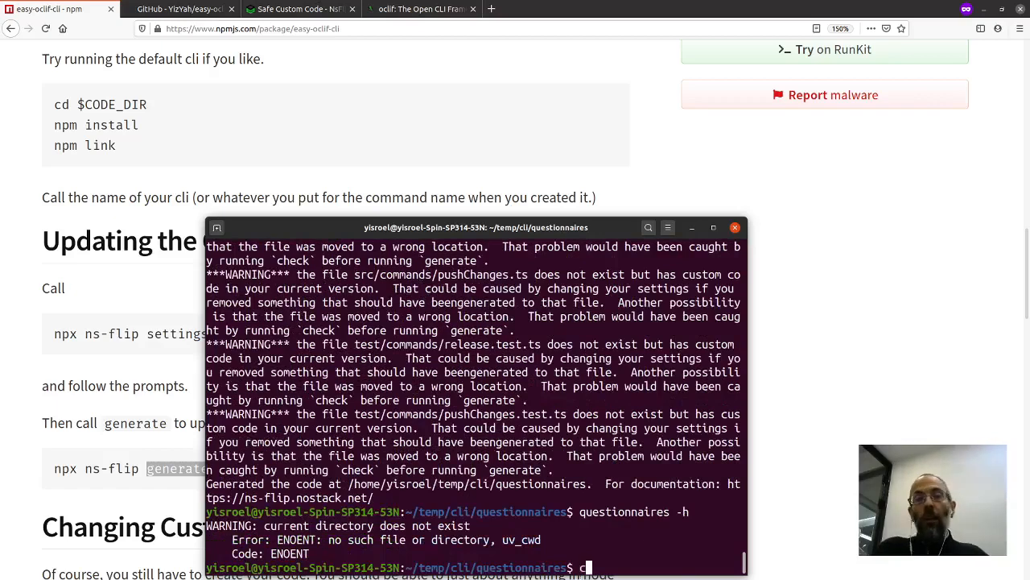
pyautogui.write('d')
pyautogui.press('Return')
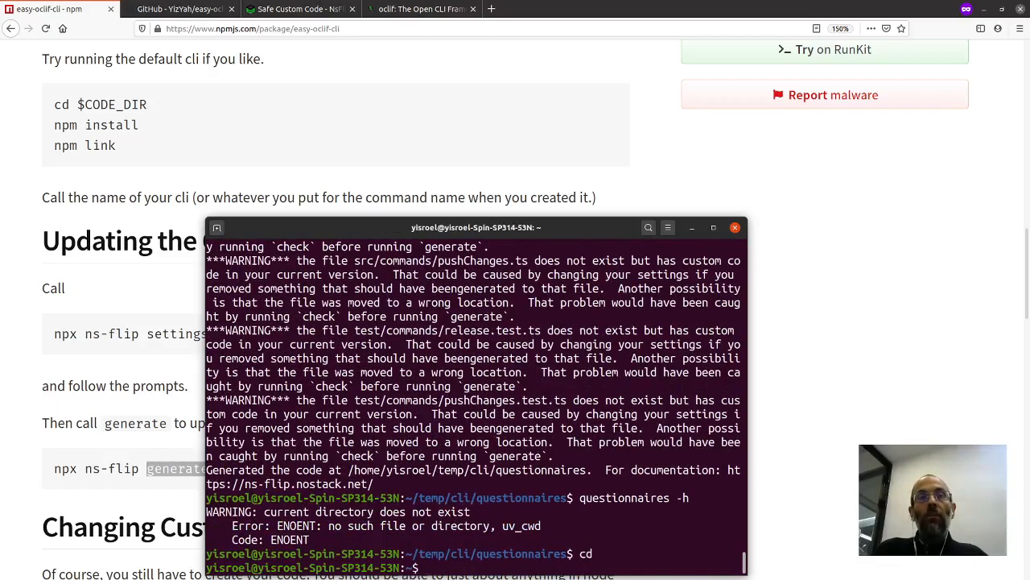
pyautogui.write('ns generate $CODE_DIR')
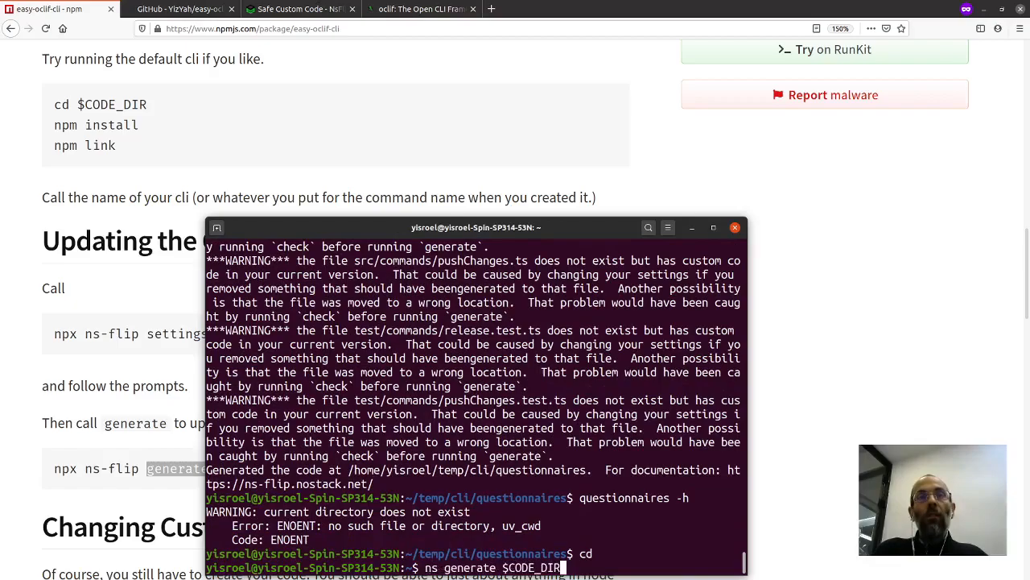
pyautogui.press('Up')
pyautogui.press('Up')
pyautogui.press('Return')
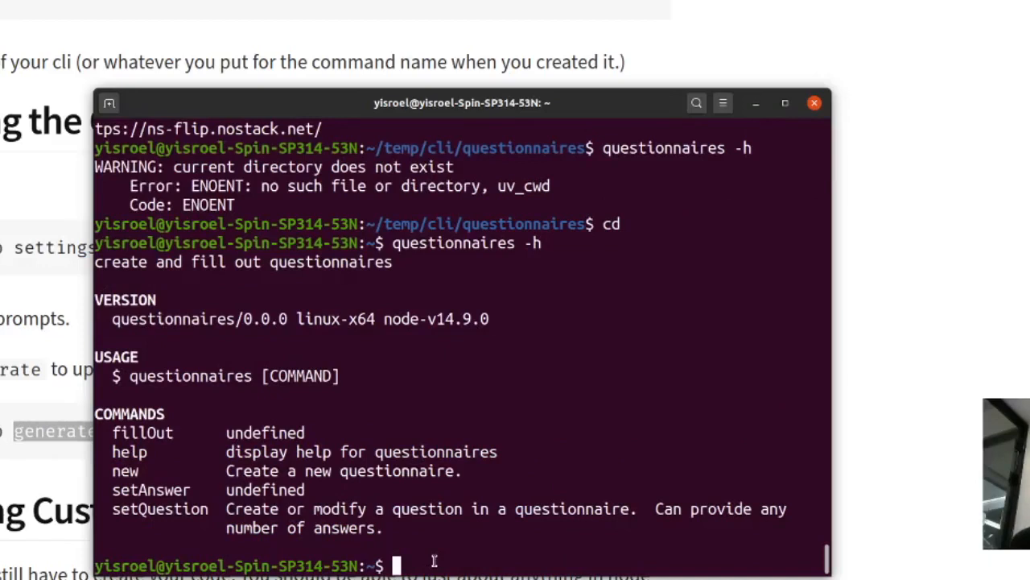
# Run 'questionnaires new' without a name, then 'questionnaires new -h' for its help.
pyautogui.press('Up')
pyautogui.press('BackSpace')
pyautogui.press('BackSpace')
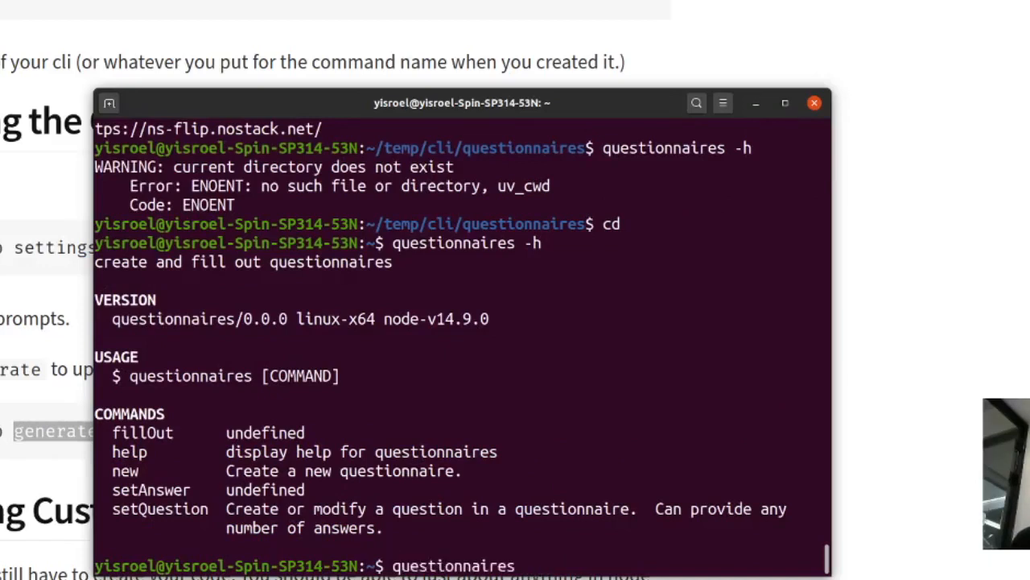
pyautogui.write('set')
pyautogui.press('BackSpace')
pyautogui.press('BackSpace')
pyautogui.press('BackSpace')
pyautogui.write('ne')
pyautogui.write('w')
pyautogui.press('Return')
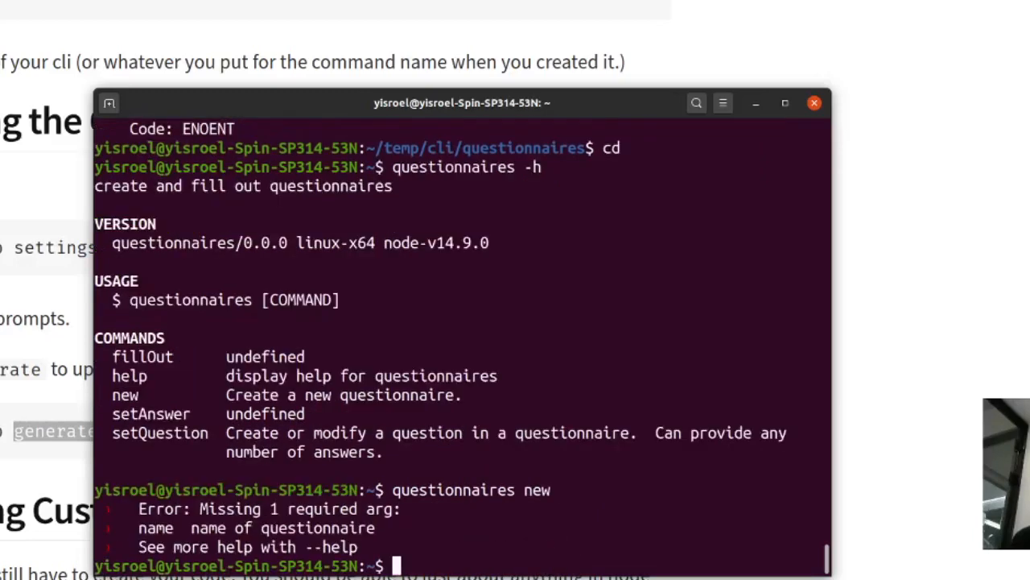
pyautogui.press('Up')
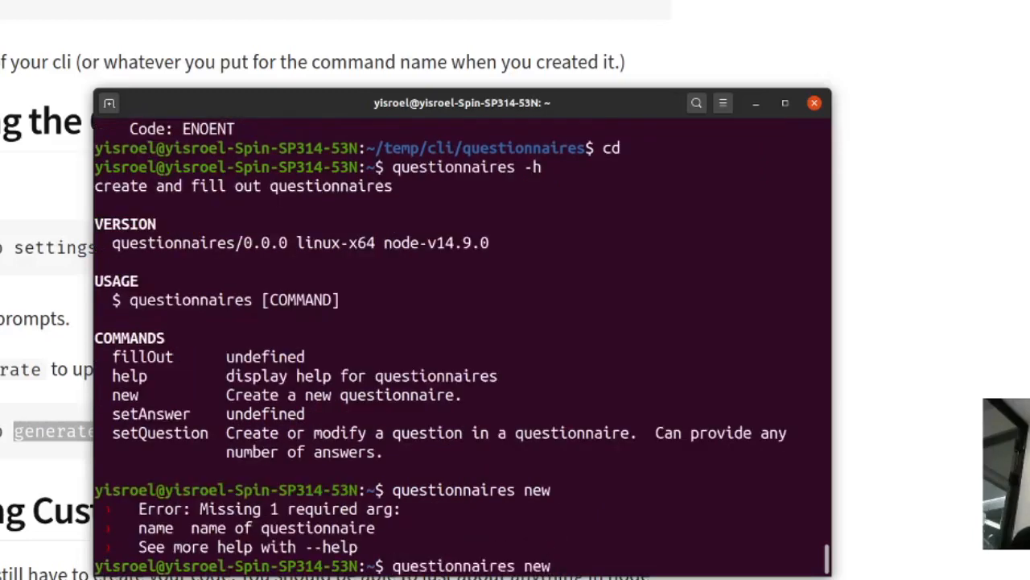
pyautogui.write(' -h')
pyautogui.press('Return')
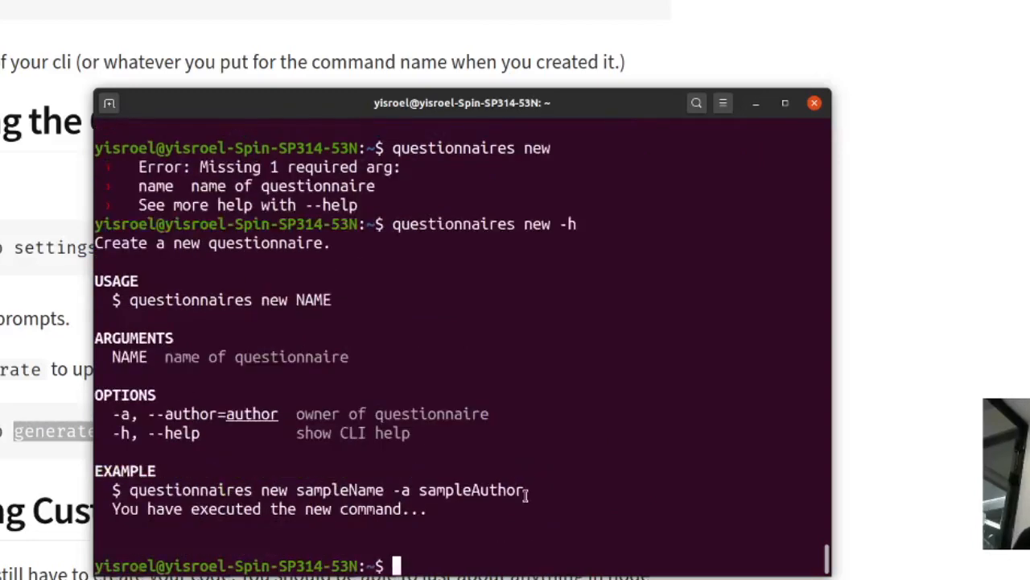
# Paste and run the example 'questionnaires new sampleName -a sampleAuthor'.
pyautogui.moveTo(525, 491); pyautogui.dragTo(131, 491)
pyautogui.hotkey('ctrl', 'c')
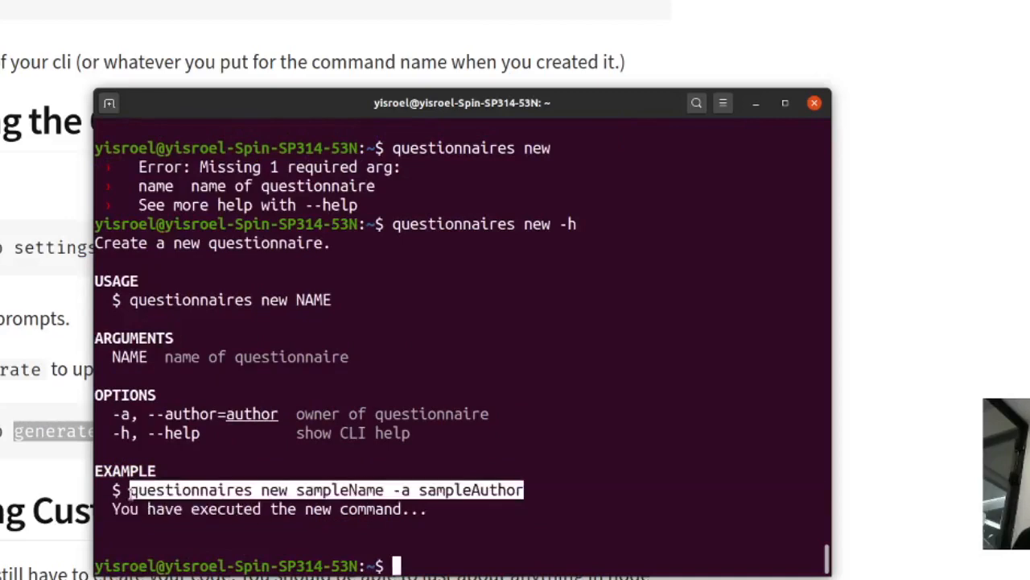
pyautogui.middleClick(131, 491)
pyautogui.press('Return')
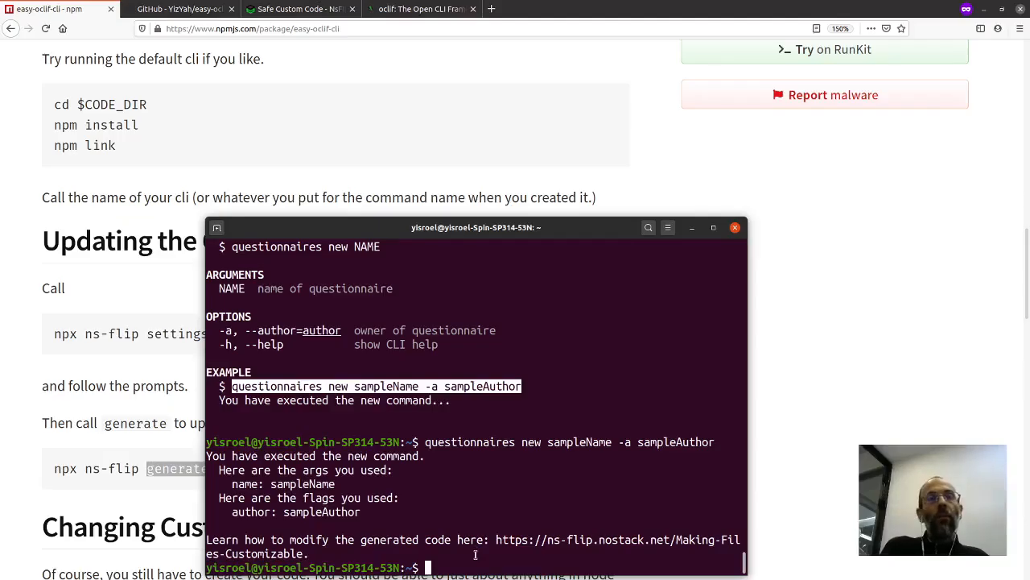
pyautogui.click(441, 567)
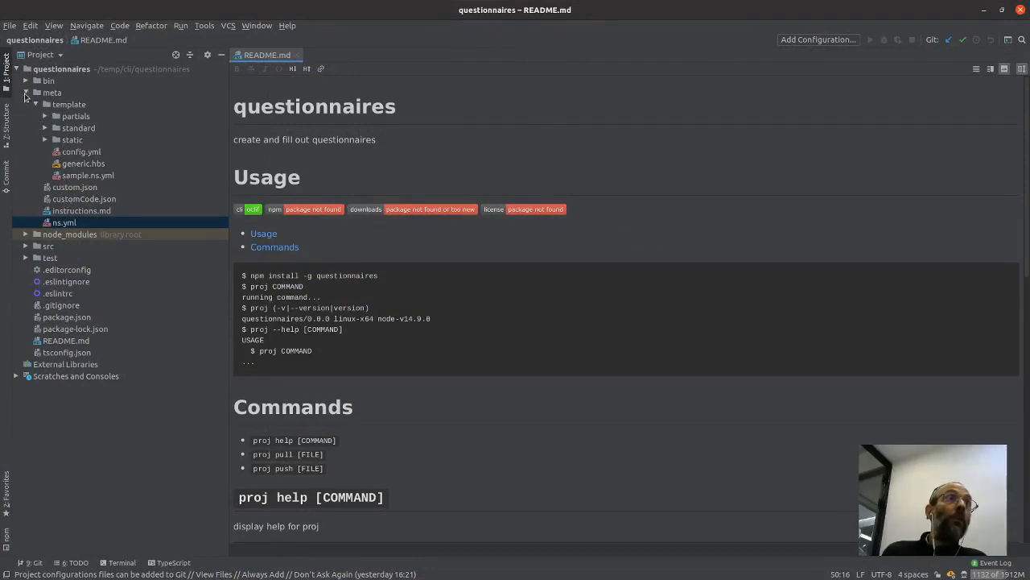
# Expand the meta folder and open ns.yml in the editor.
pyautogui.click(25, 92)
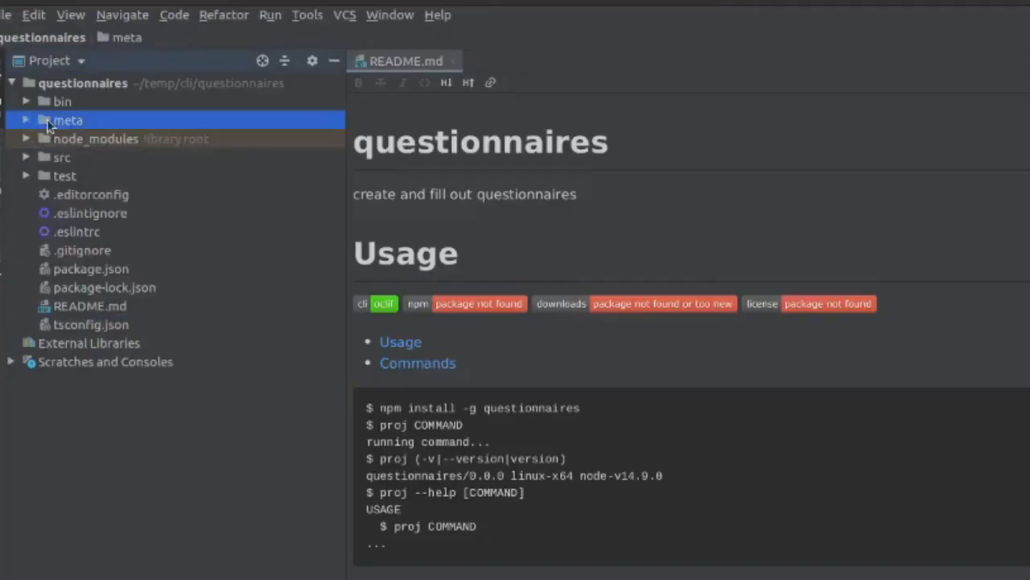
pyautogui.doubleClick(64, 122)
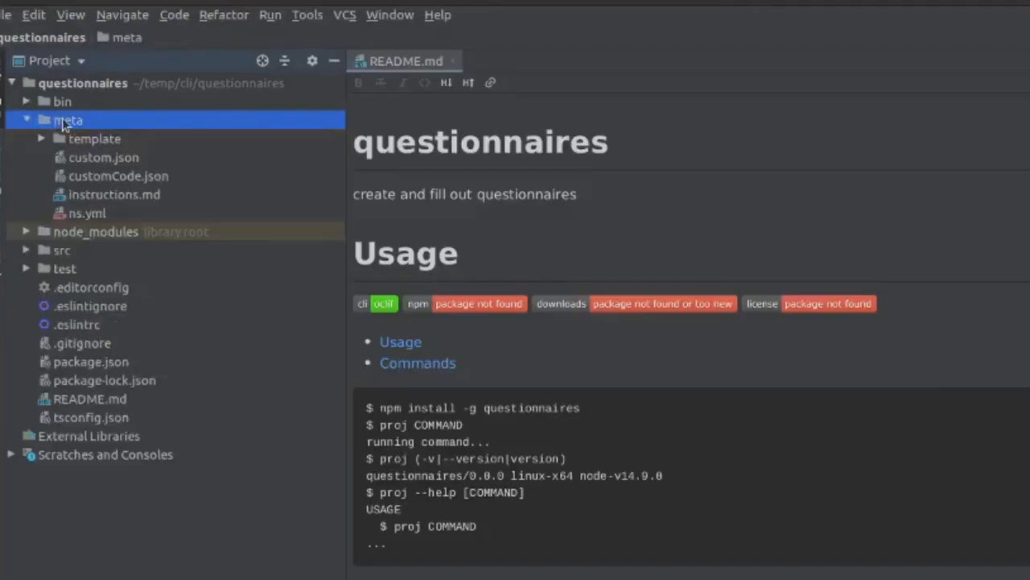
pyautogui.doubleClick(85, 214)
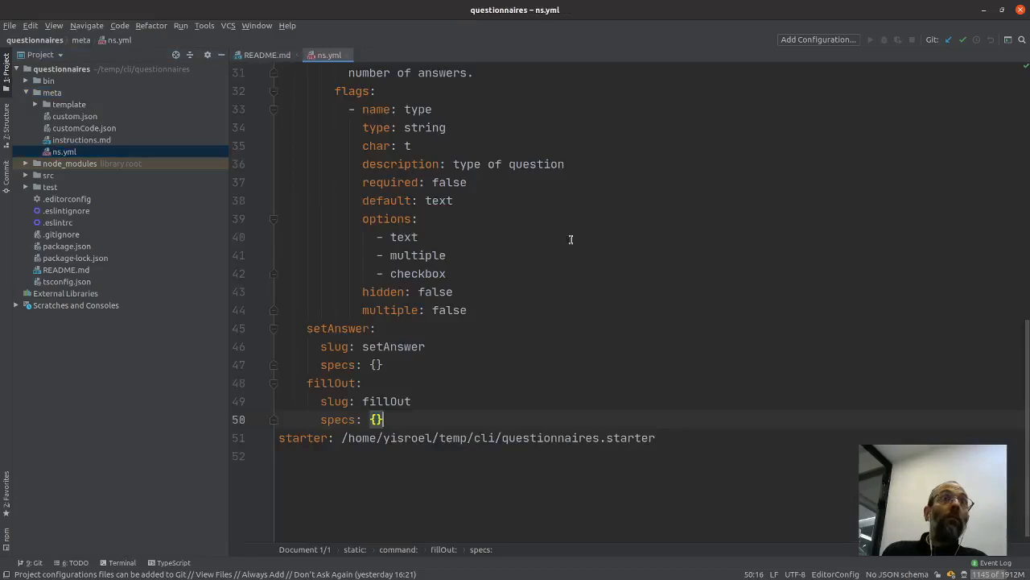
pyautogui.scroll(5, 457, 241)
pyautogui.scroll(5, 457, 241)
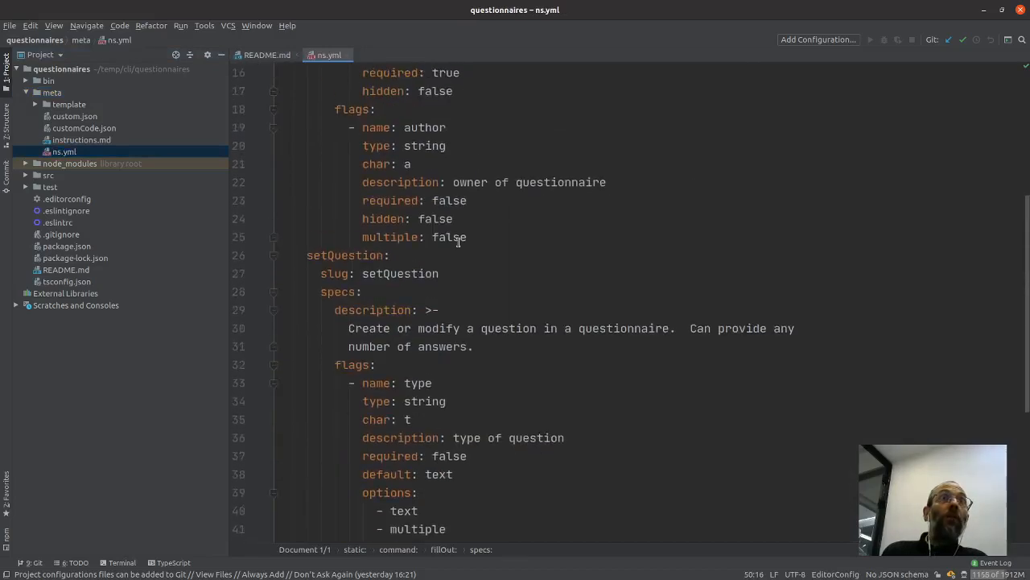
pyautogui.scroll(-5, 458, 241)
pyautogui.scroll(-1, 457, 242)
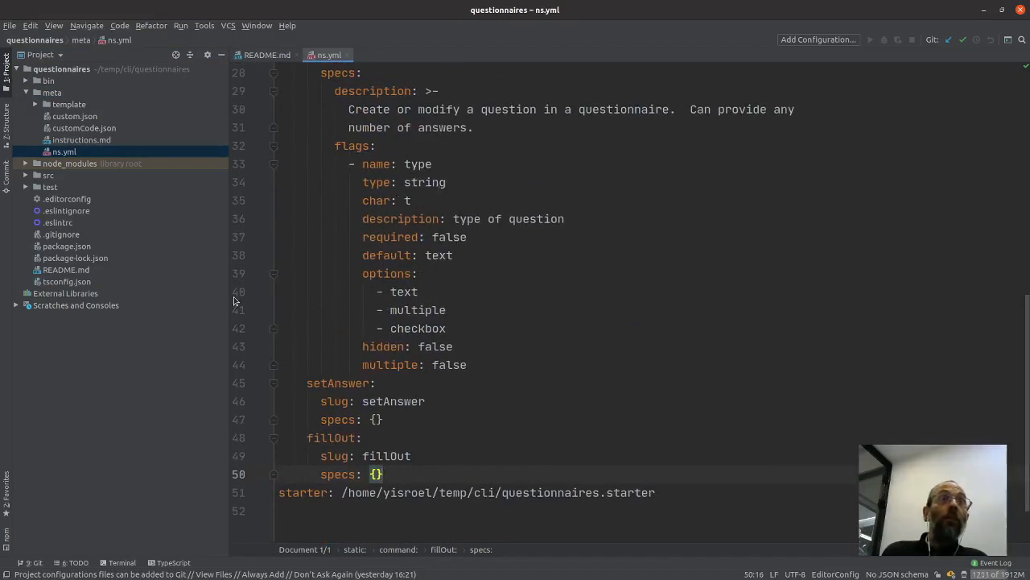
# Glance at instructions.md, close it, collapse meta and expand the src folder.
pyautogui.doubleClick(81, 140)
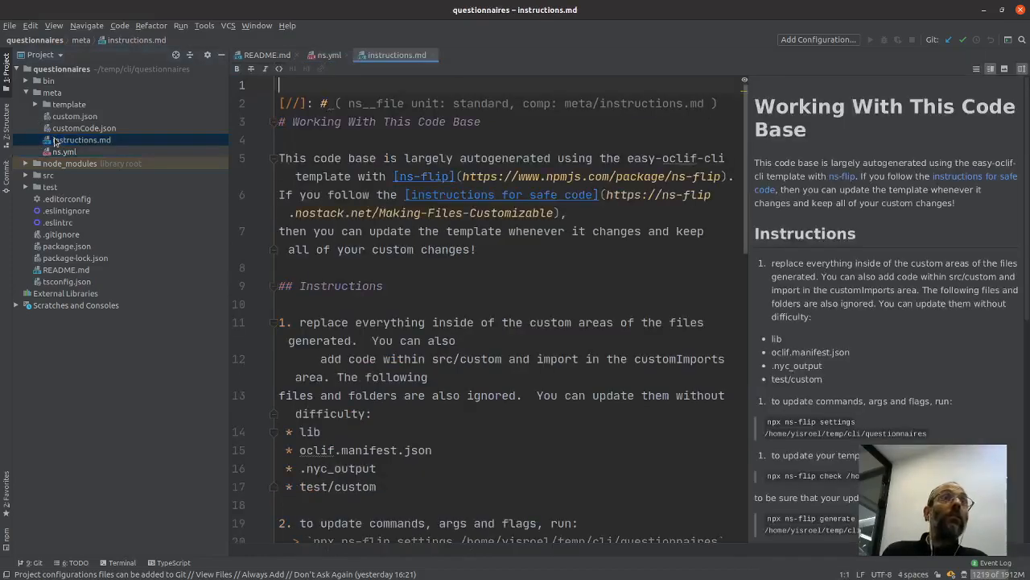
pyautogui.click(433, 55)
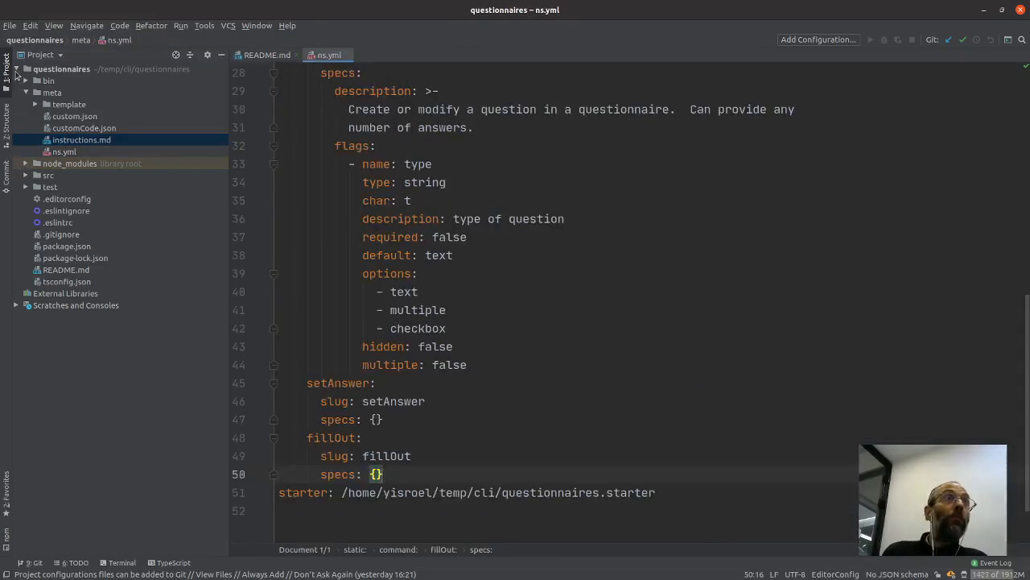
pyautogui.click(26, 92)
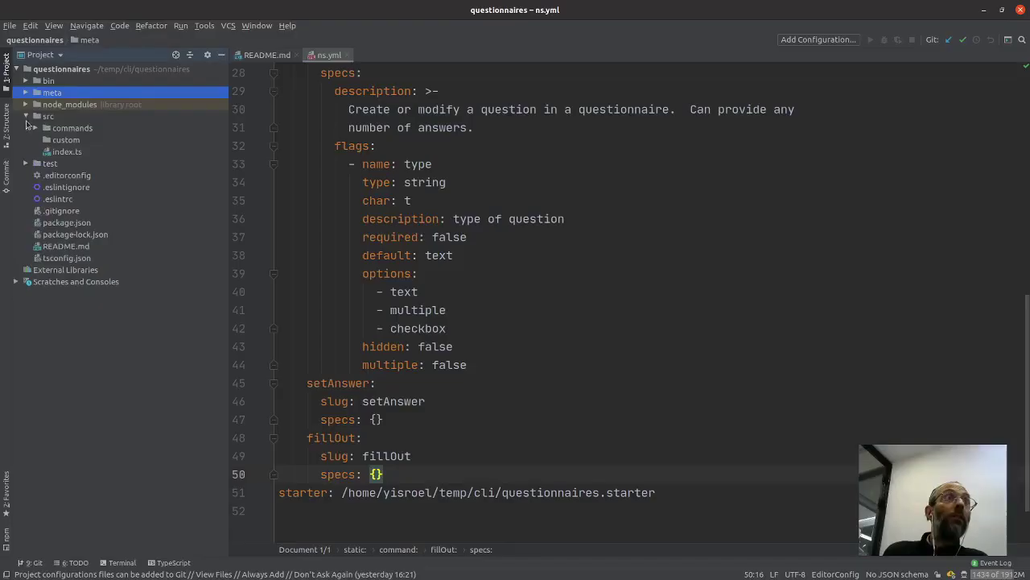
pyautogui.click(21, 171)
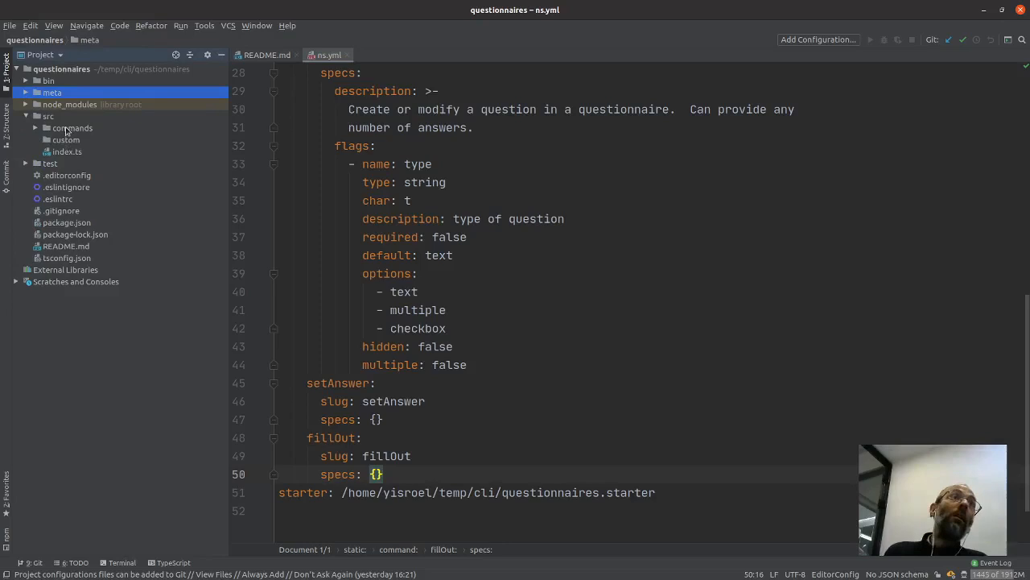
# Expand src/commands and test/commands to show the four command files and their tests.
pyautogui.doubleClick(67, 129)
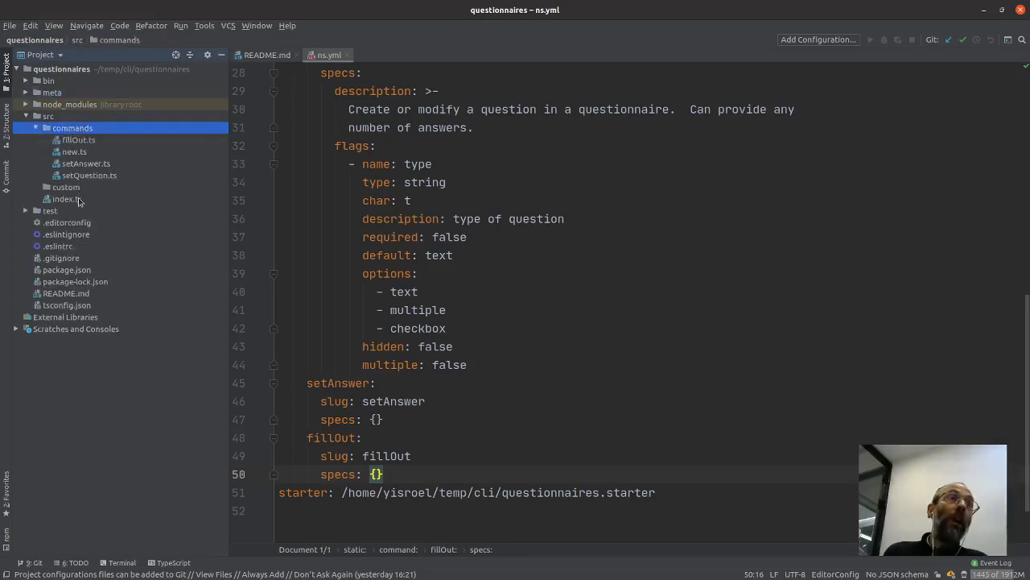
pyautogui.doubleClick(46, 211)
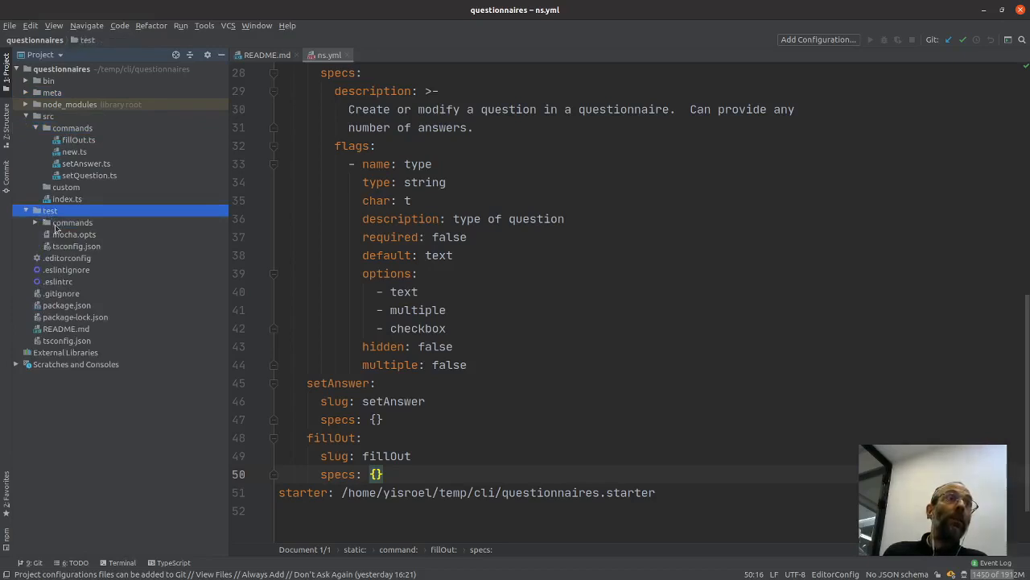
pyautogui.doubleClick(71, 223)
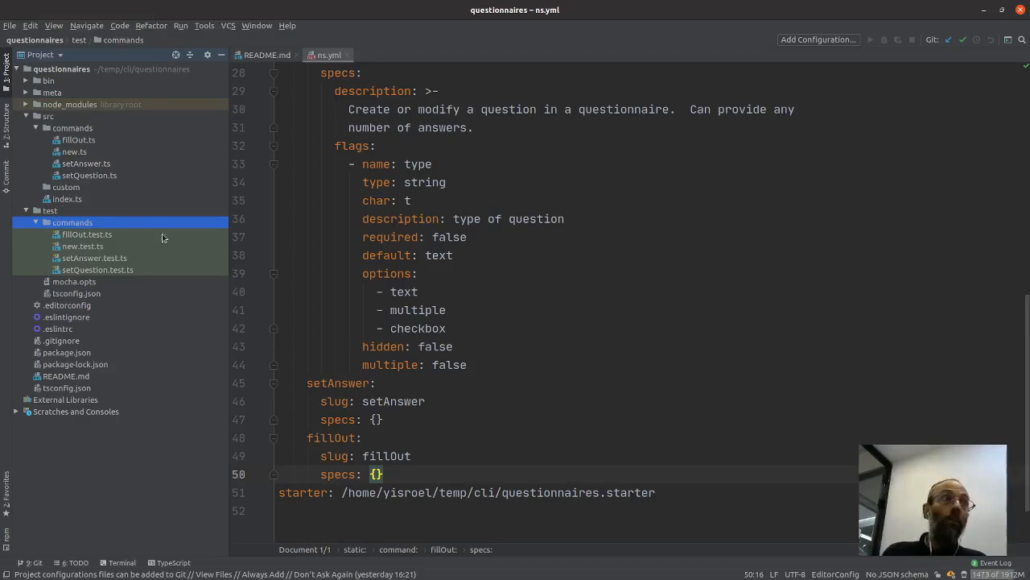
# Open new.ts from src/commands in the editor.
pyautogui.doubleClick(75, 152)
pyautogui.scroll(10, 532, 278)
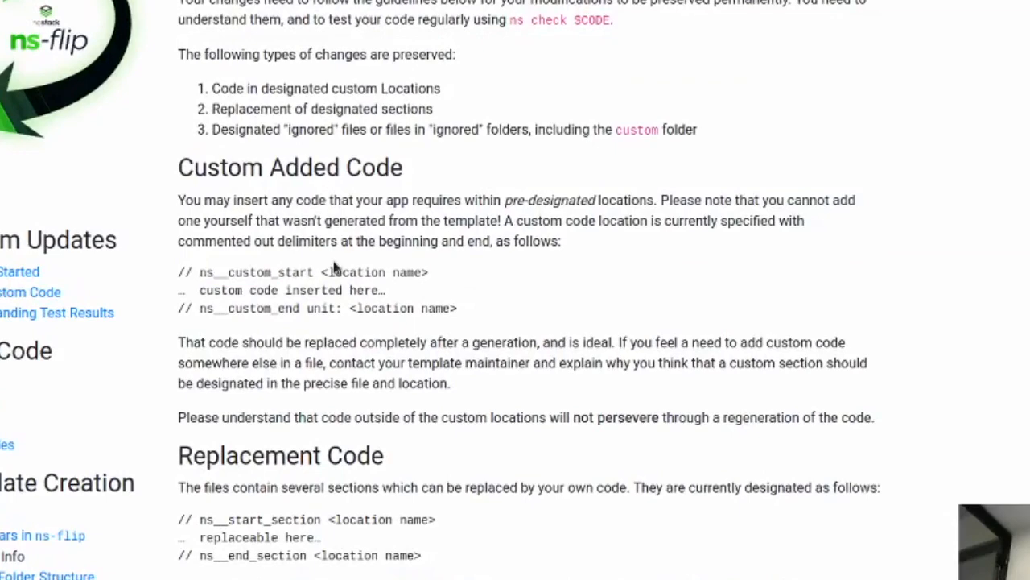
# Highlight the ns__custom and ns__start_section/ns__end_section delimiters in the guide, then return to WebStorm.
pyautogui.moveTo(272, 281); pyautogui.dragTo(354, 280)
pyautogui.moveTo(316, 309)
pyautogui.mouseDown()
pyautogui.moveTo(259, 318)
pyautogui.moveTo(206, 290)
pyautogui.mouseUp()
pyautogui.scroll(-4, 208, 291)
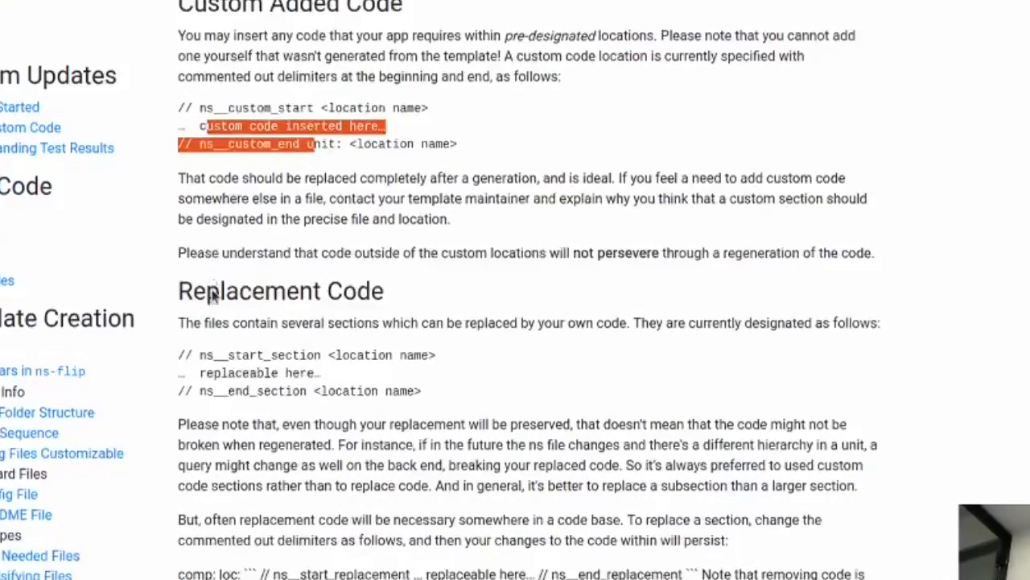
pyautogui.scroll(-2, 213, 296)
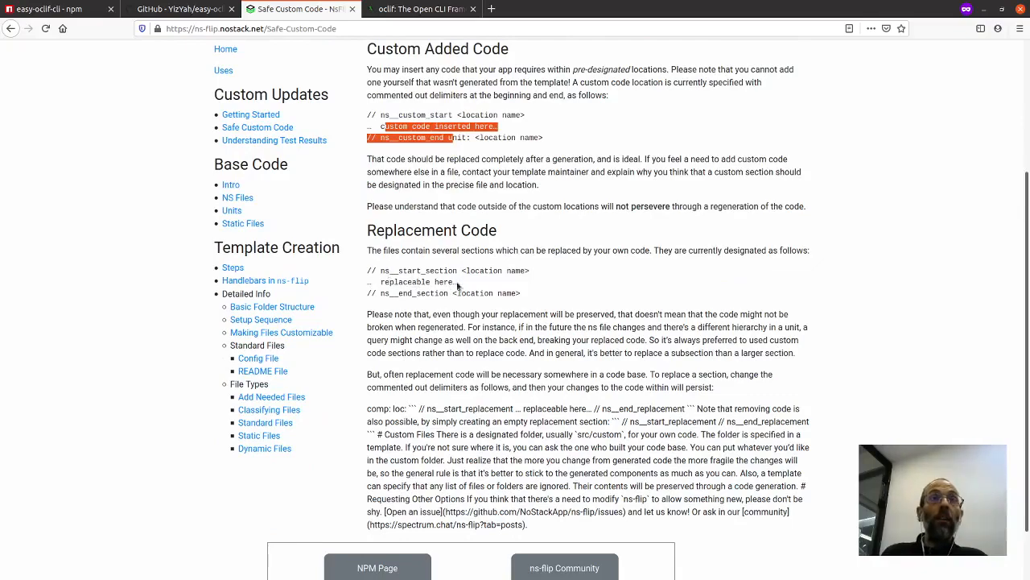
pyautogui.moveTo(454, 270); pyautogui.dragTo(367, 271)
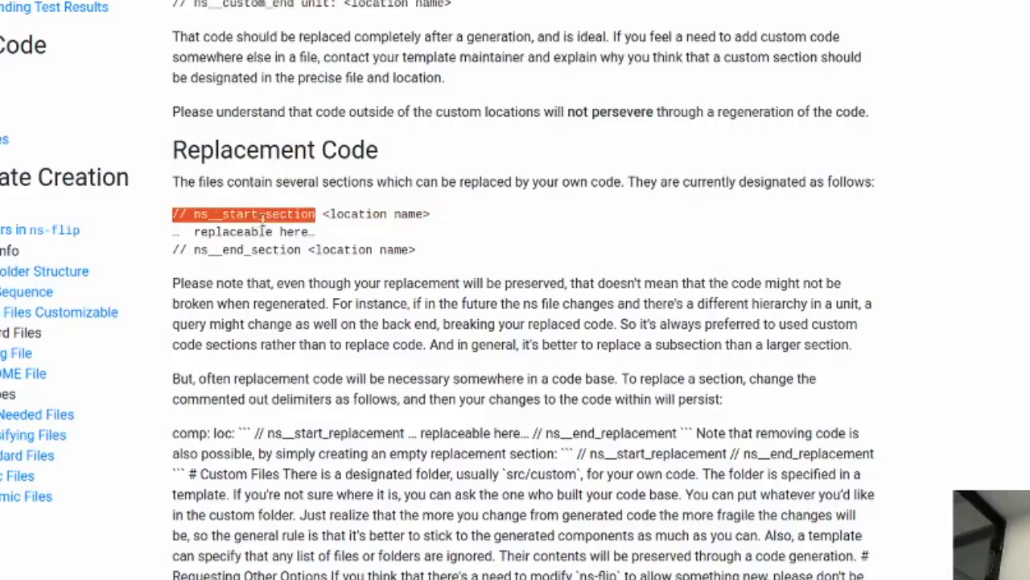
pyautogui.moveTo(264, 214); pyautogui.dragTo(316, 213)
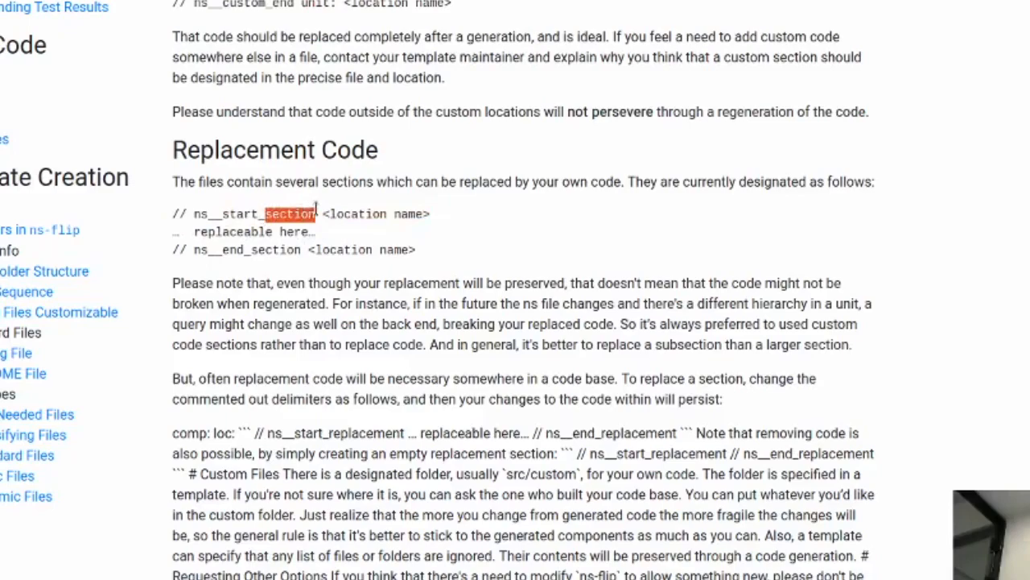
pyautogui.moveTo(249, 251); pyautogui.dragTo(301, 251)
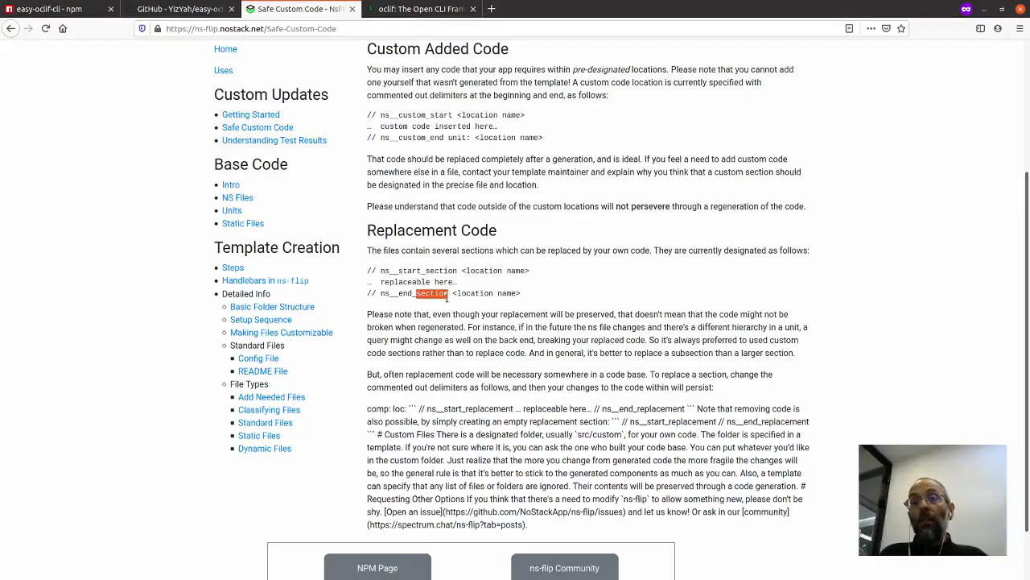
pyautogui.click(434, 111)
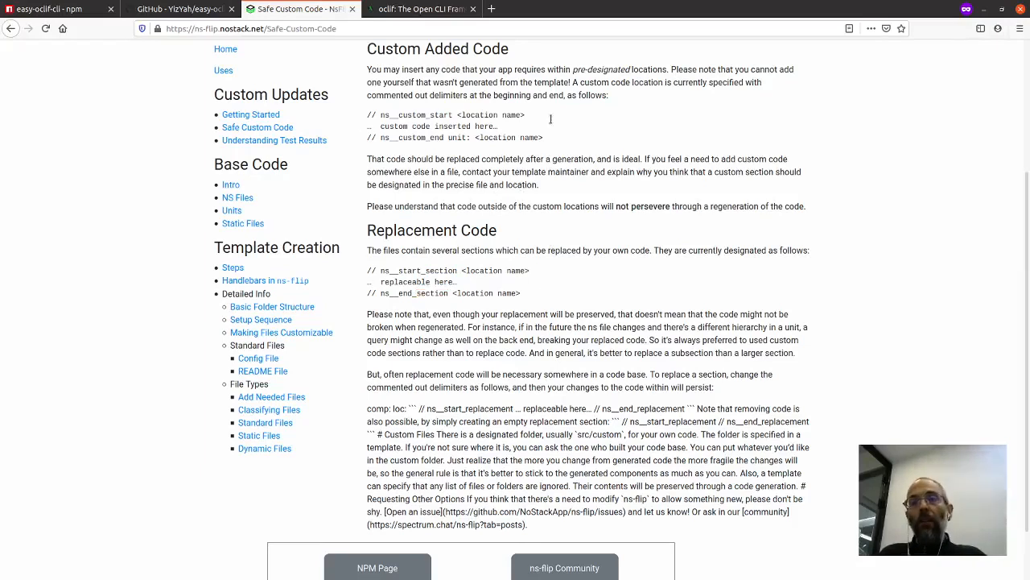
pyautogui.hotkey('alt', 'Tab')
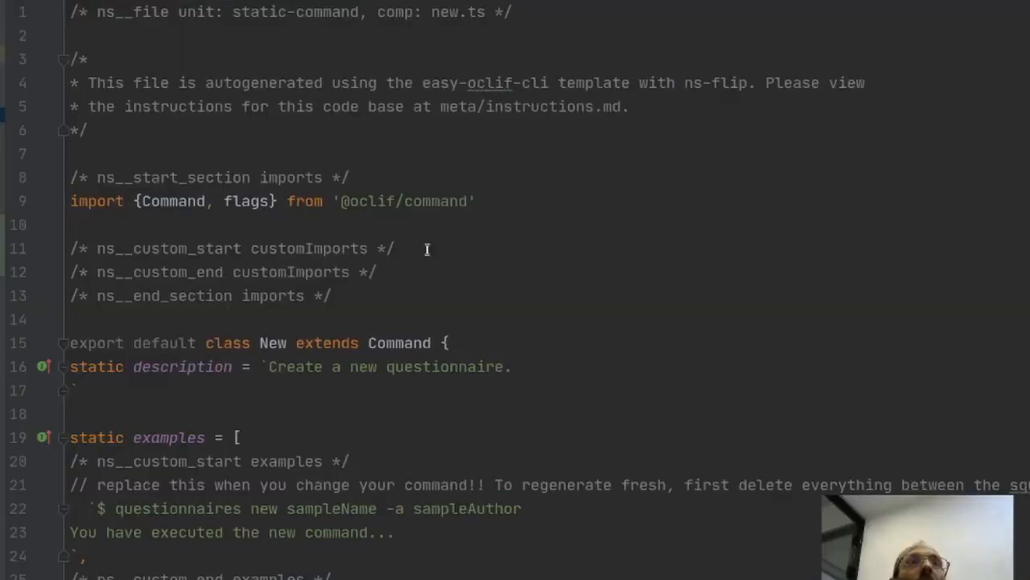
# Point out new.ts's customImports line, the name/author arg and flag lines, and the ns__custom run block.
pyautogui.click(426, 250)
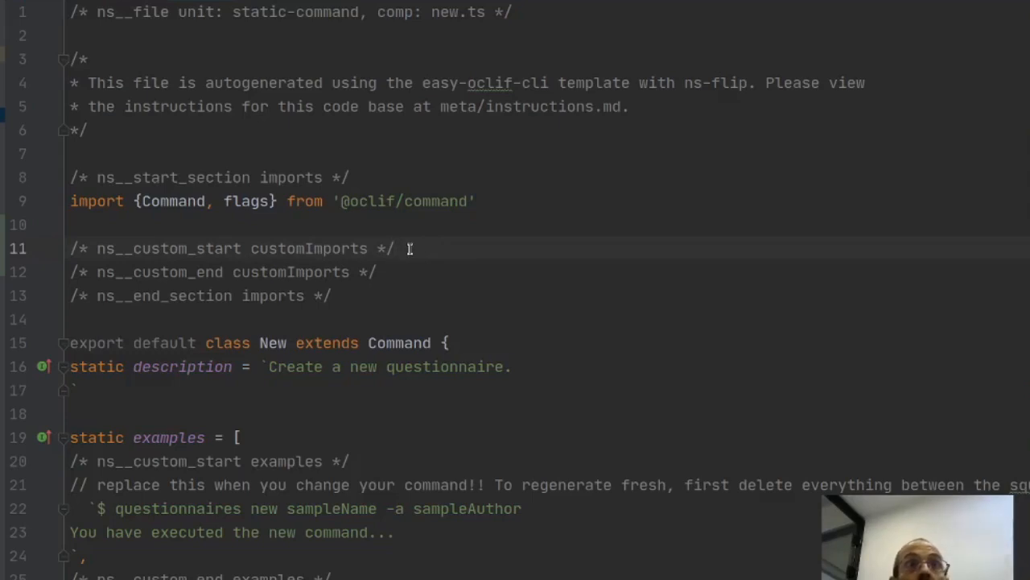
pyautogui.scroll(-5, 541, 254)
pyautogui.scroll(3, 541, 255)
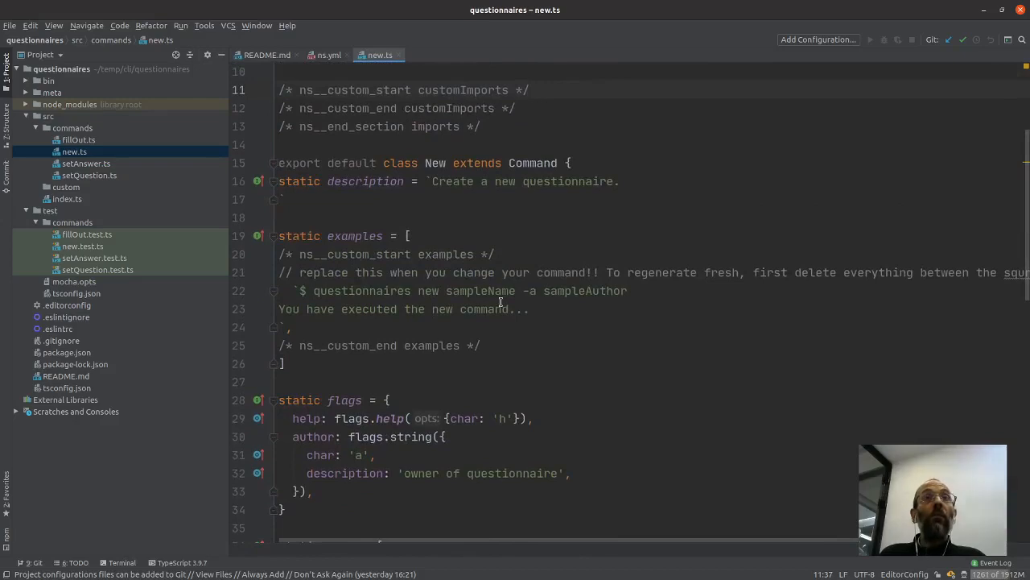
pyautogui.moveTo(499, 308)
pyautogui.scroll(-4, 502, 324)
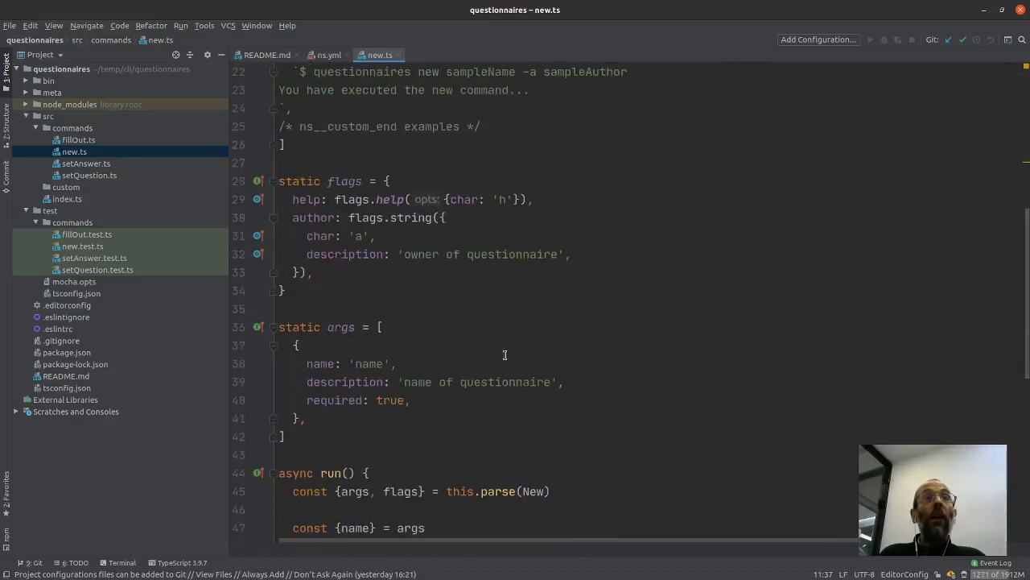
pyautogui.scroll(3, 504, 355)
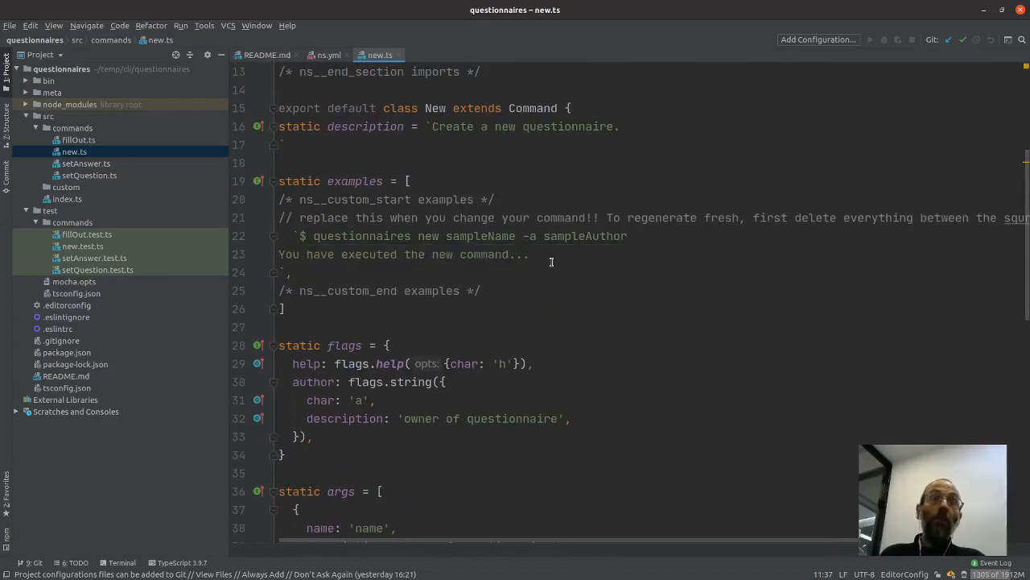
pyautogui.scroll(-8, 551, 262)
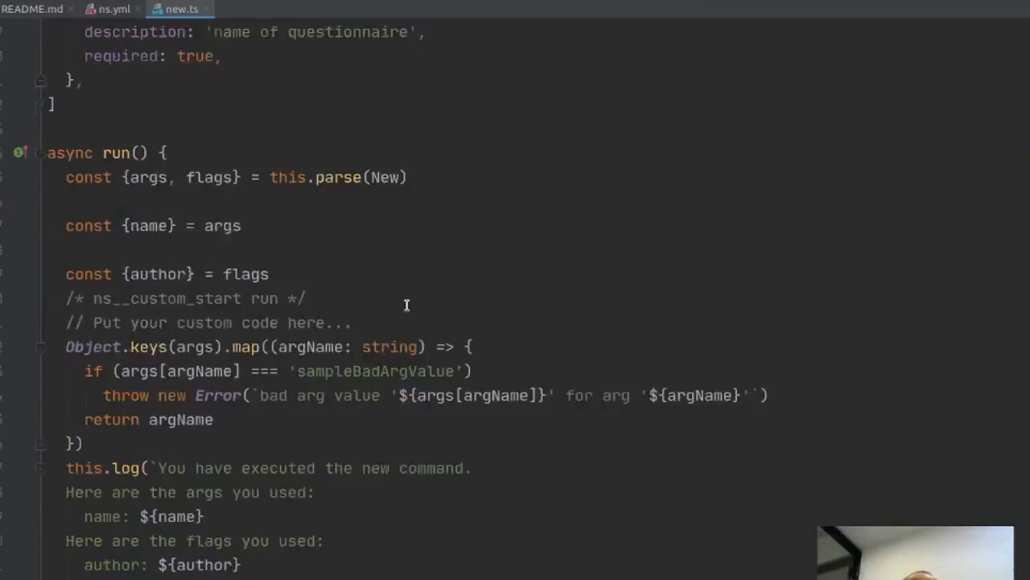
pyautogui.scroll(-2, 549, 278)
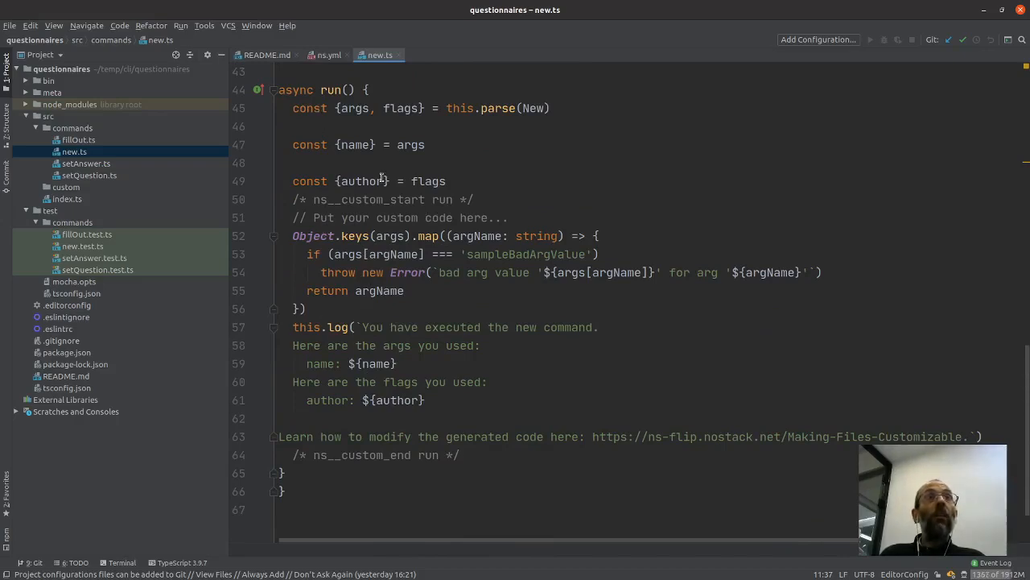
pyautogui.moveTo(447, 181); pyautogui.dragTo(279, 145)
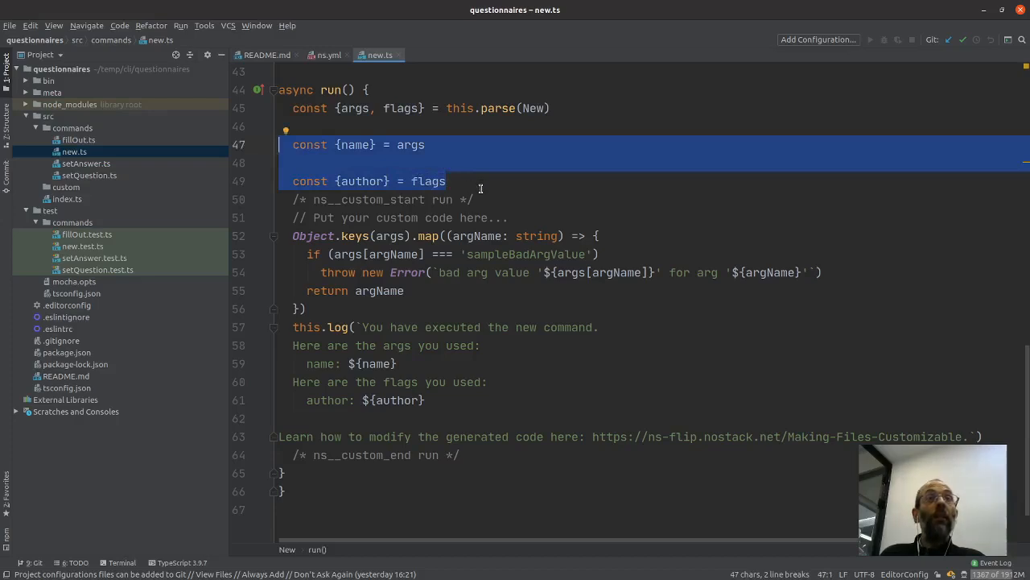
pyautogui.click(631, 404)
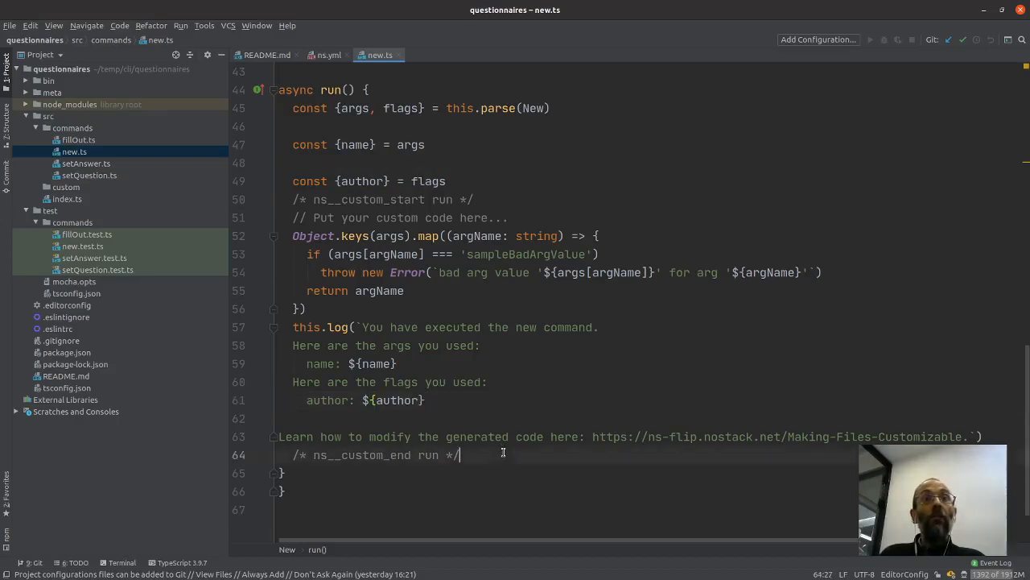
pyautogui.moveTo(501, 455)
pyautogui.mouseDown()
pyautogui.moveTo(330, 345)
pyautogui.moveTo(246, 201)
pyautogui.mouseUp()
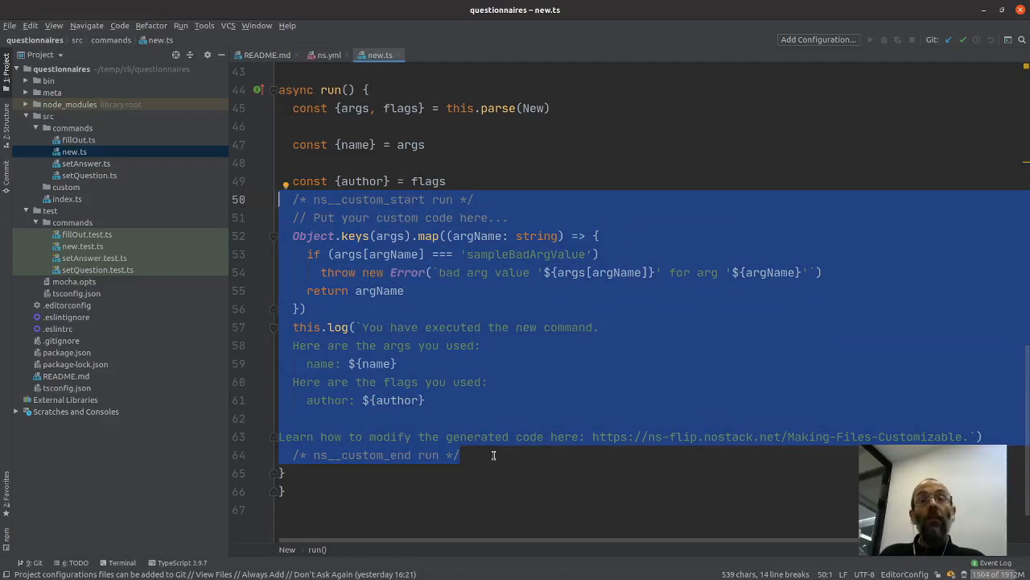
pyautogui.click(600, 164)
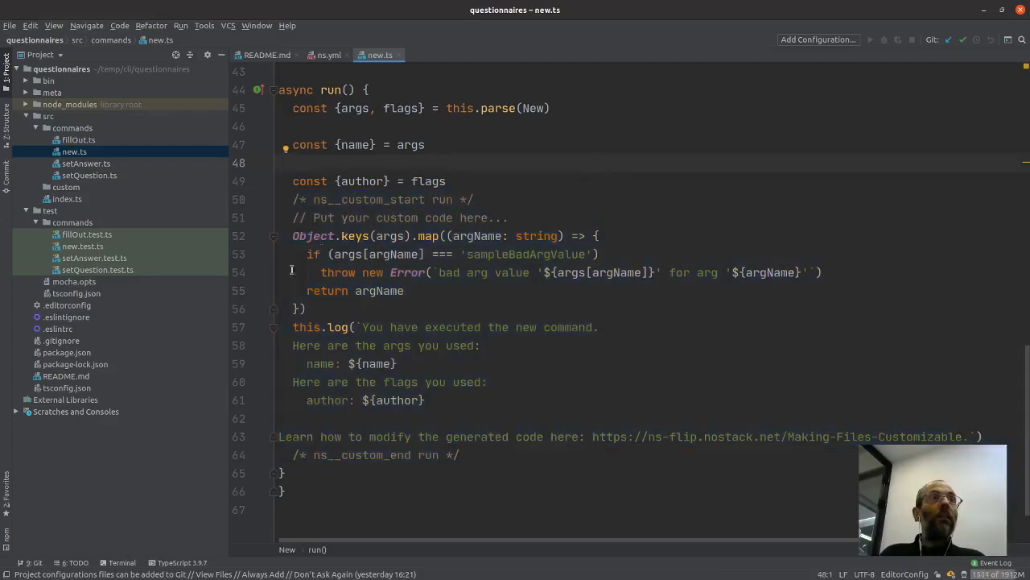
# Open new.test.ts from test/commands to review its custom tests section.
pyautogui.doubleClick(81, 246)
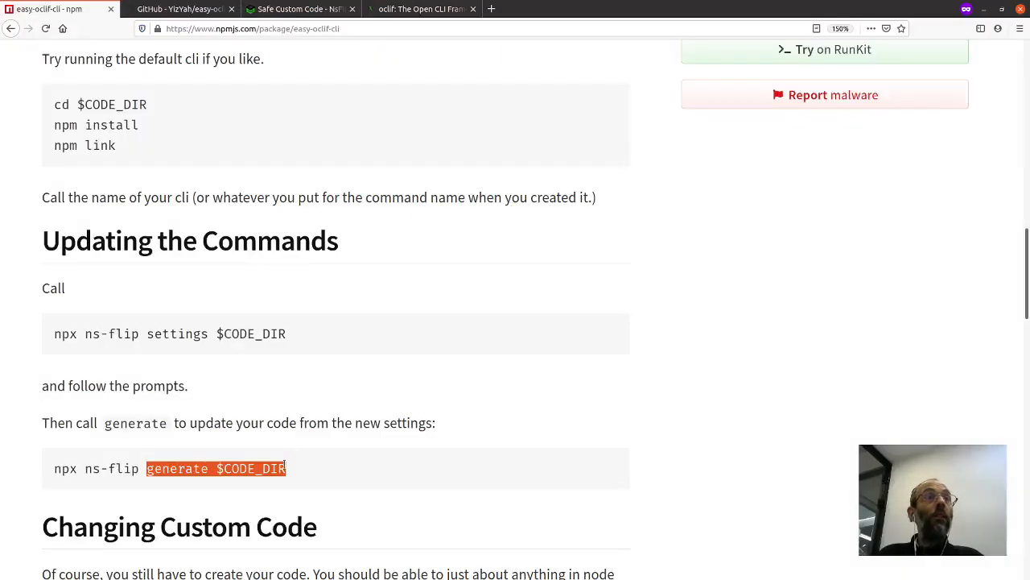
pyautogui.scroll(-4, 288, 443)
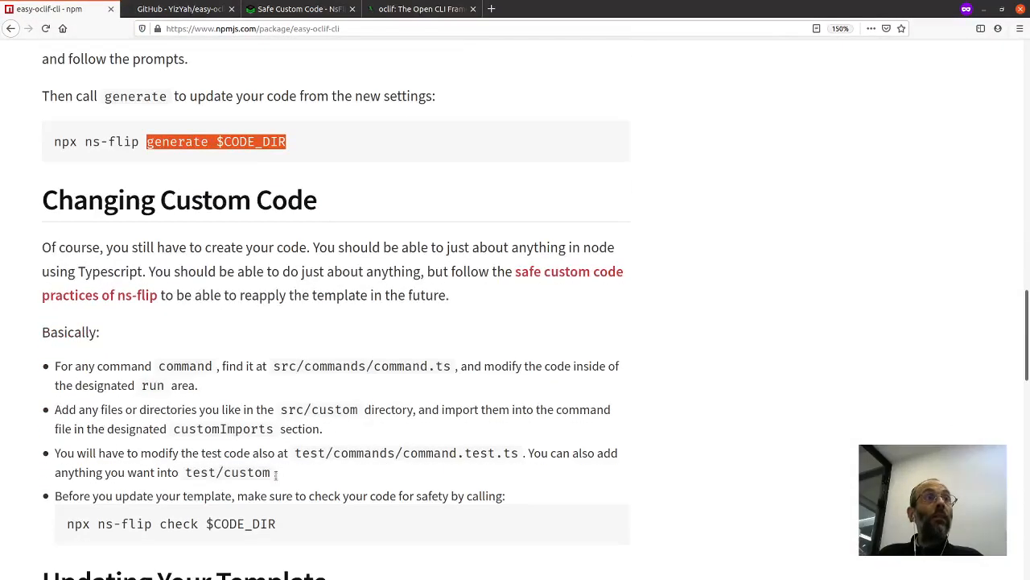
pyautogui.scroll(-3, 276, 475)
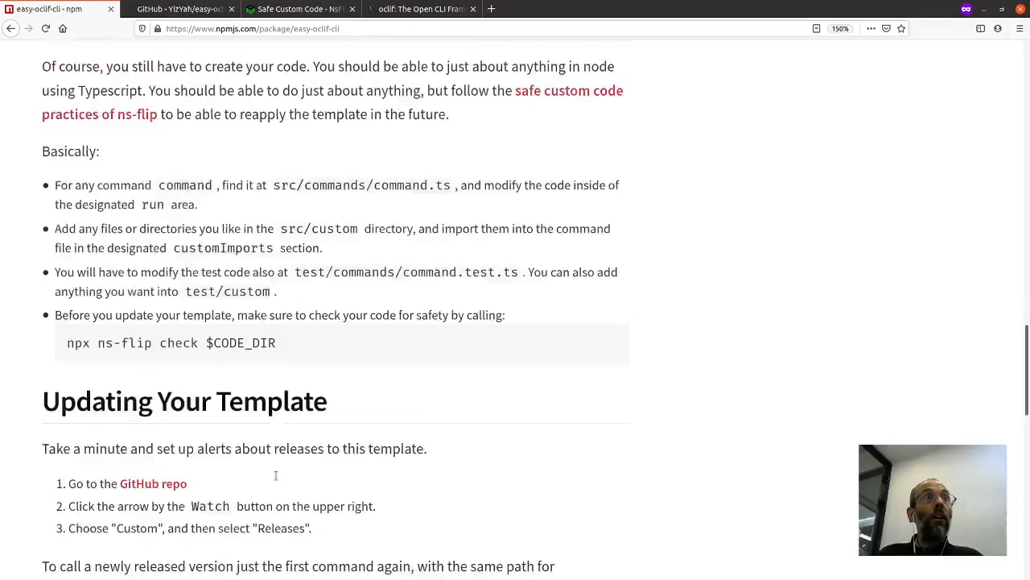
pyautogui.scroll(-1, 276, 475)
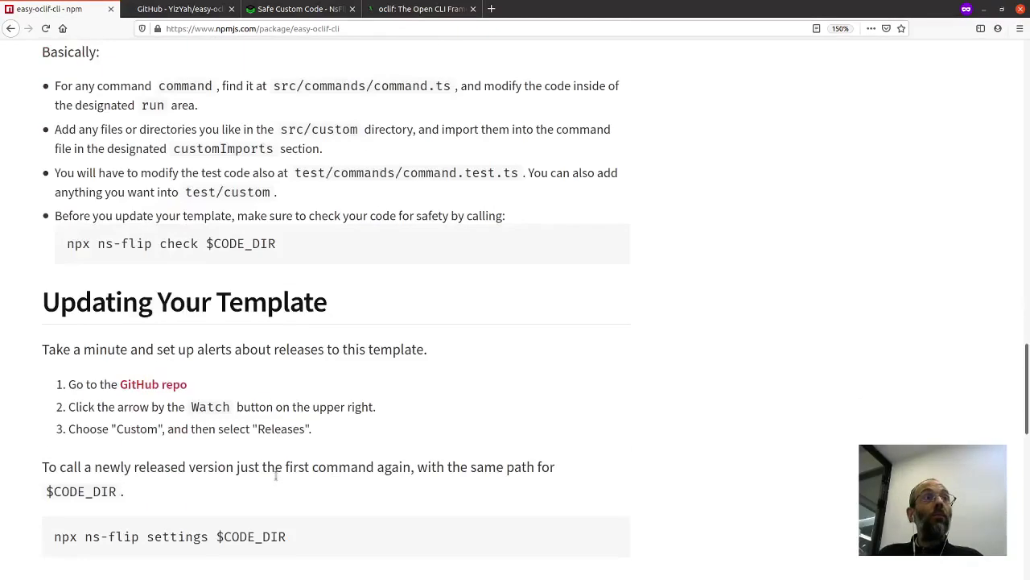
# Follow the readme's GitHub link to the easy-oclif-cli repository.
pyautogui.click(153, 384)
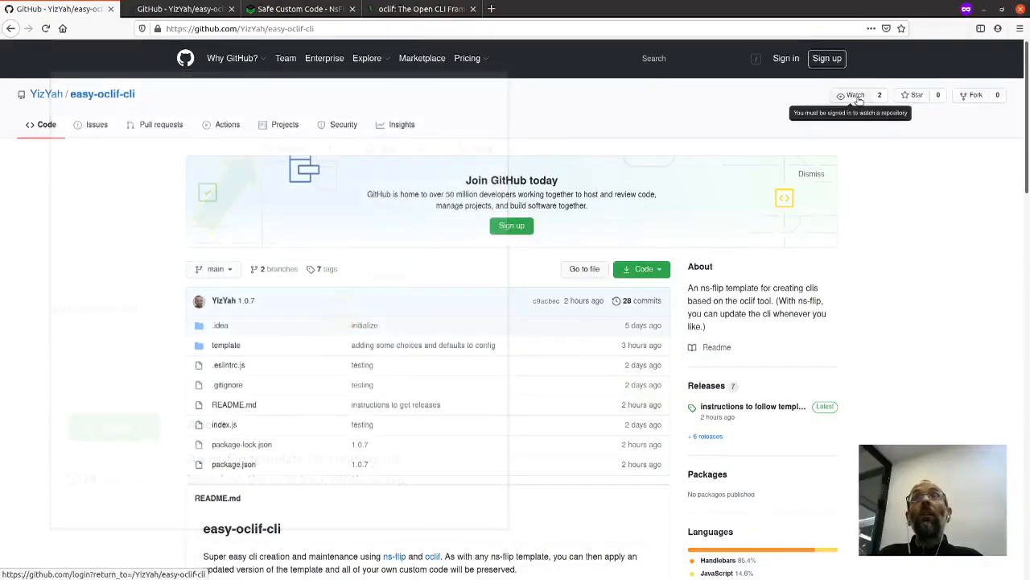
pyautogui.click(856, 95)
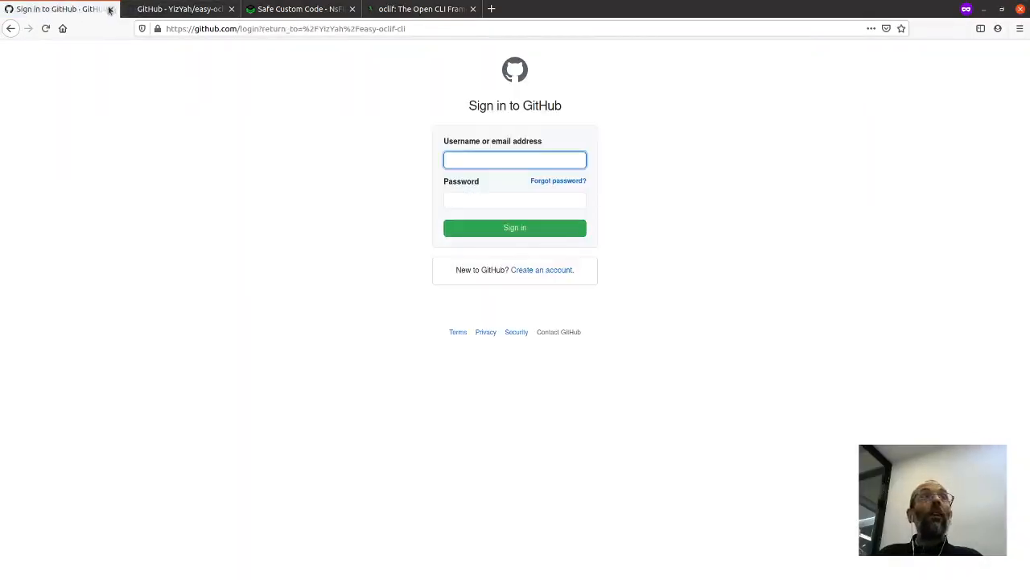
pyautogui.click(11, 28)
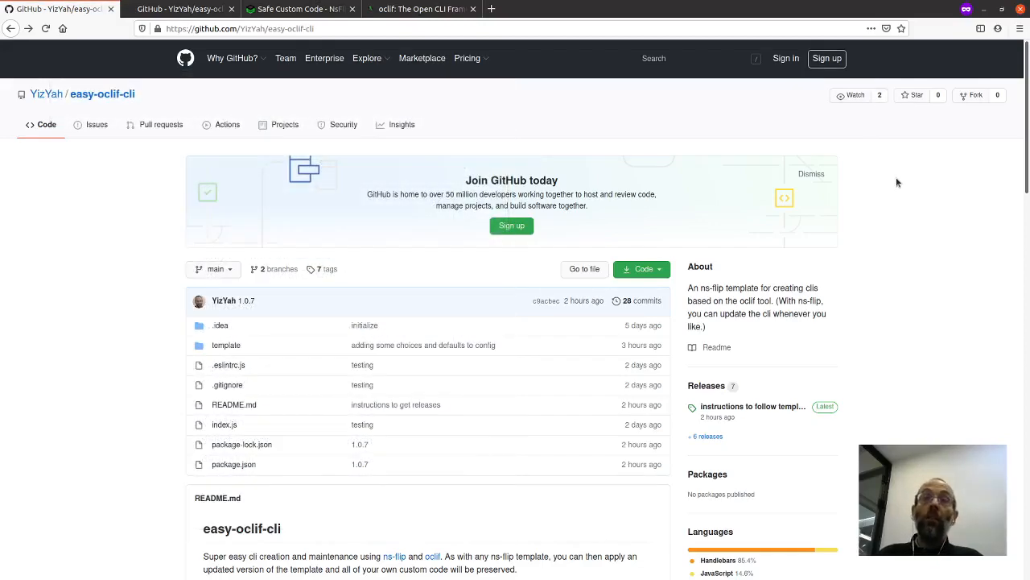
# Go back to the npm readme and highlight the ns-flip settings command, then just $CODE_DIR.
pyautogui.click(11, 28)
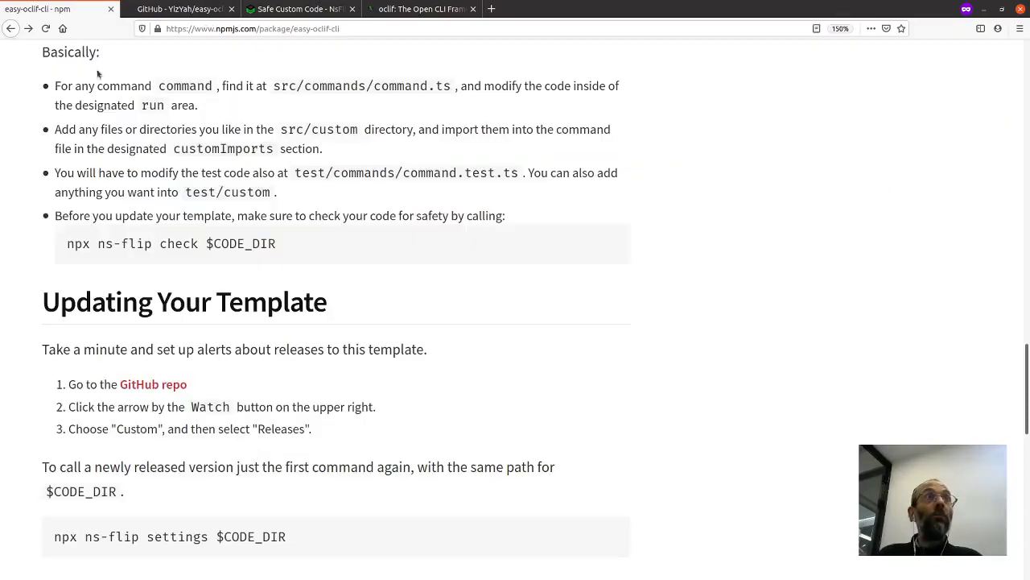
pyautogui.scroll(-3, 329, 291)
pyautogui.scroll(-5, 329, 291)
pyautogui.scroll(1, 328, 292)
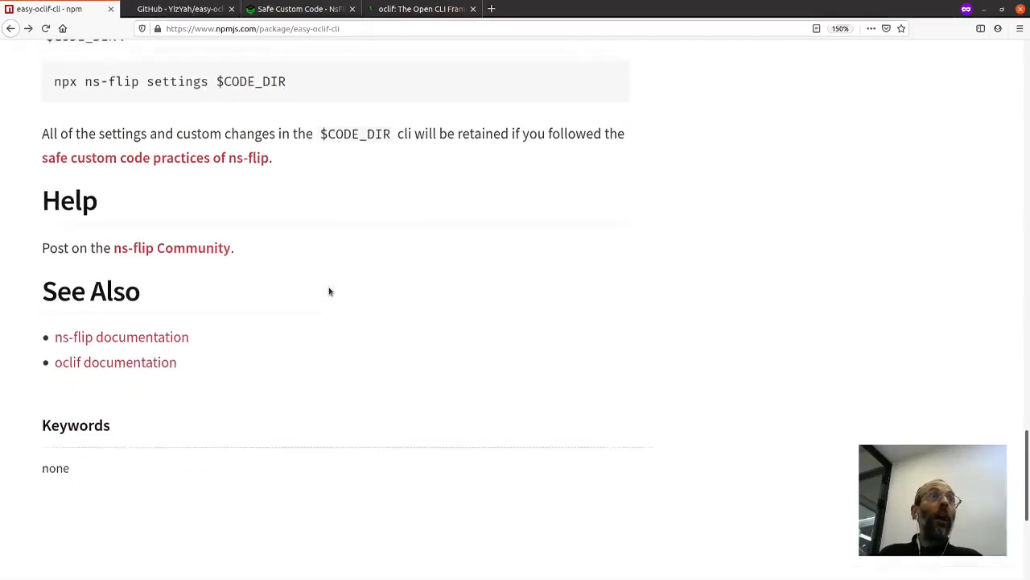
pyautogui.scroll(2, 328, 292)
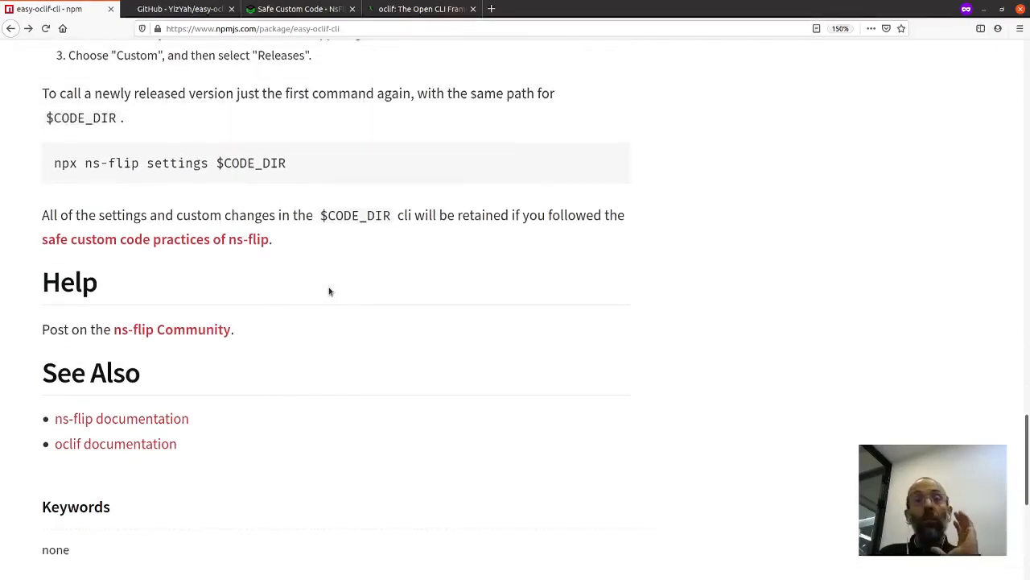
pyautogui.scroll(3, 329, 291)
pyautogui.scroll(4, 322, 242)
pyautogui.scroll(-3, 315, 169)
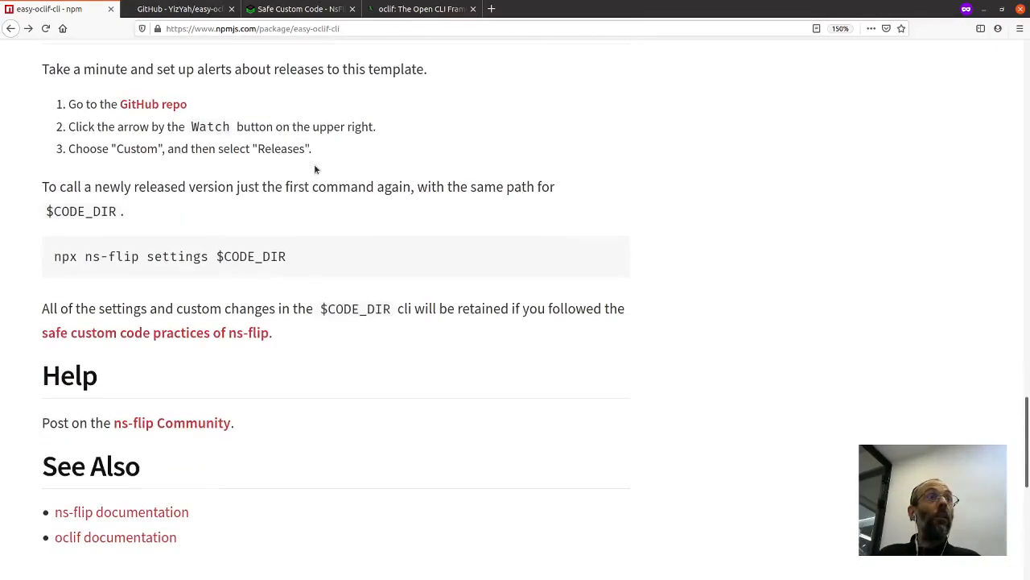
pyautogui.moveTo(303, 258); pyautogui.dragTo(52, 266)
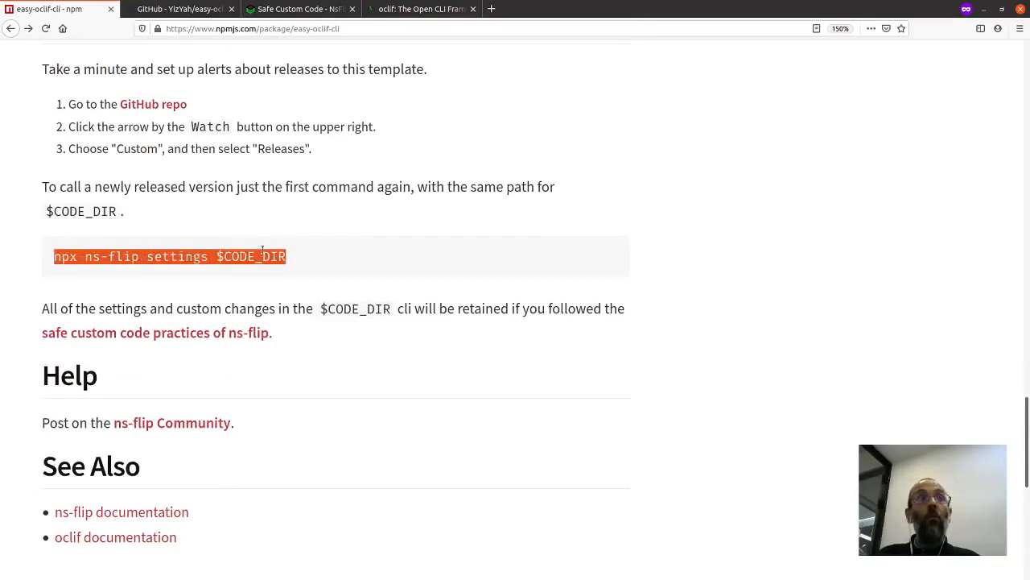
pyautogui.click(286, 259)
pyautogui.moveTo(287, 260); pyautogui.dragTo(211, 258)
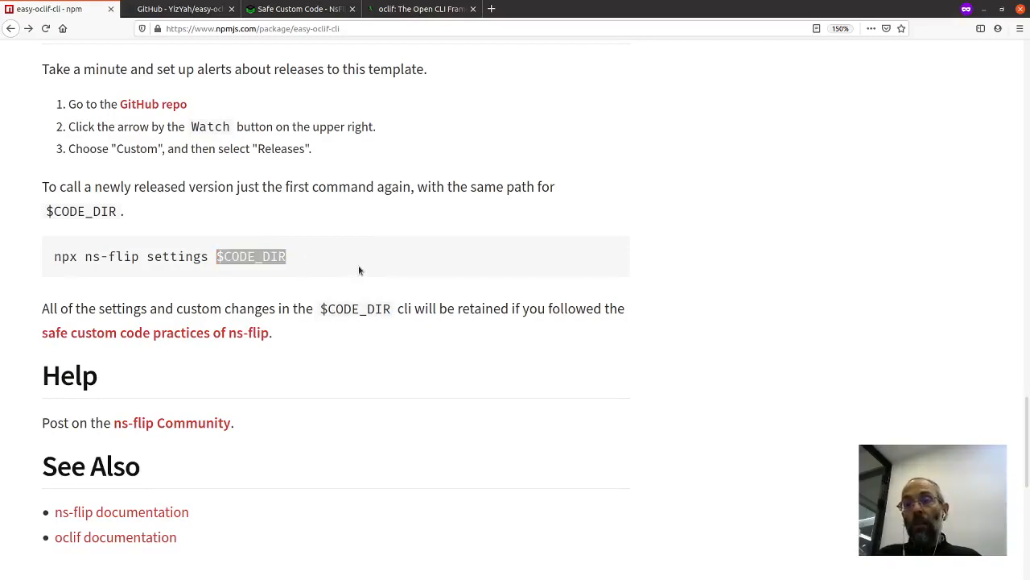
# Switch to the terminal, cd into $CODE_DIR and run npm test.
pyautogui.hotkey('alt', 'Tab')
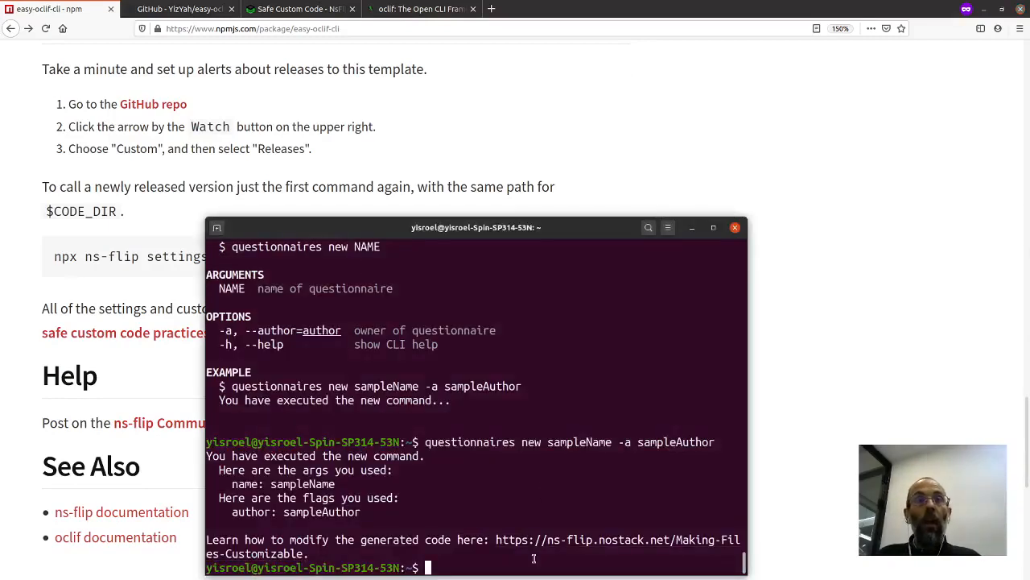
pyautogui.write('cd $CODE_DIR')
pyautogui.press('Return')
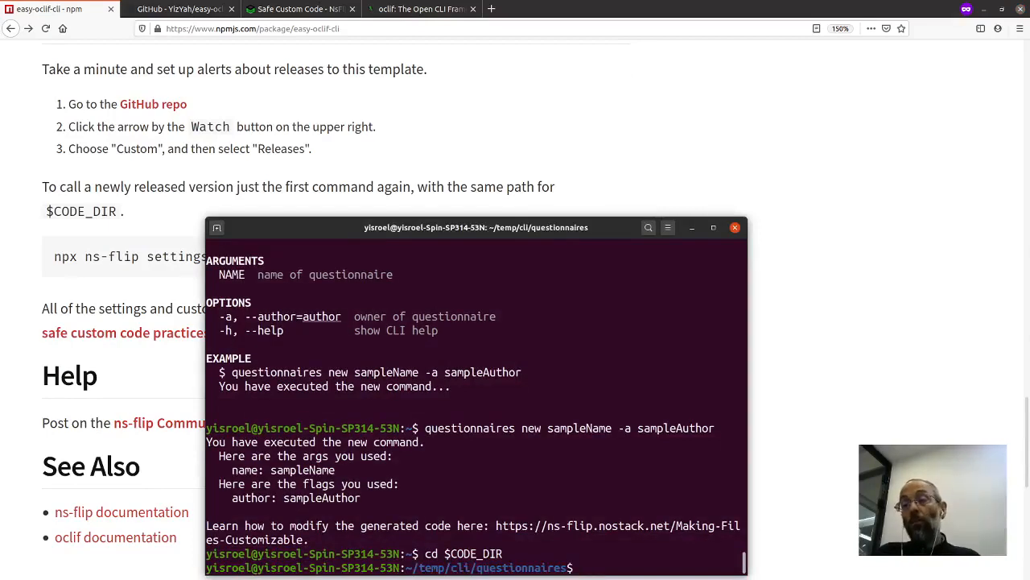
pyautogui.write('npm')
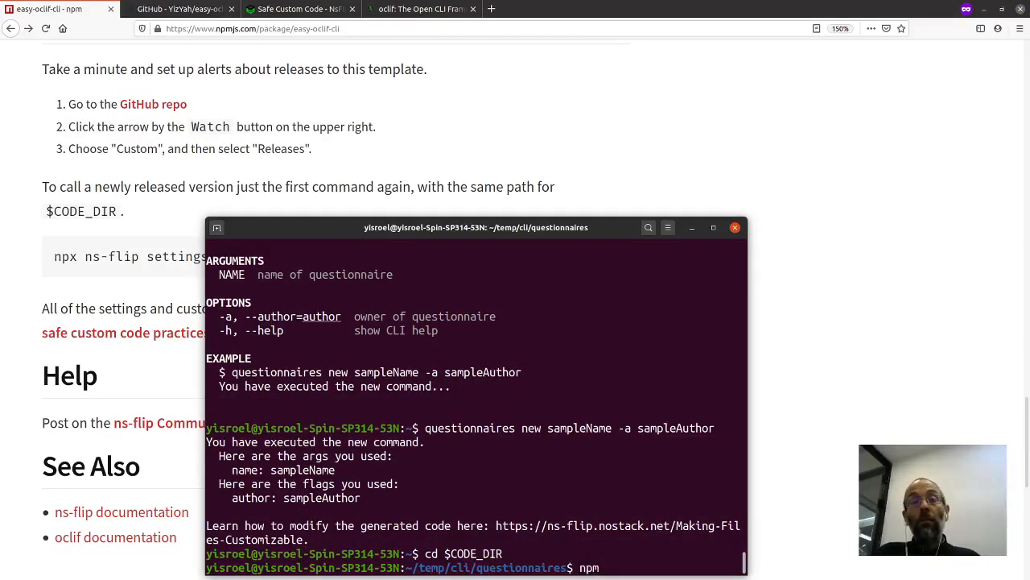
pyautogui.write(' test')
pyautogui.press('Return')
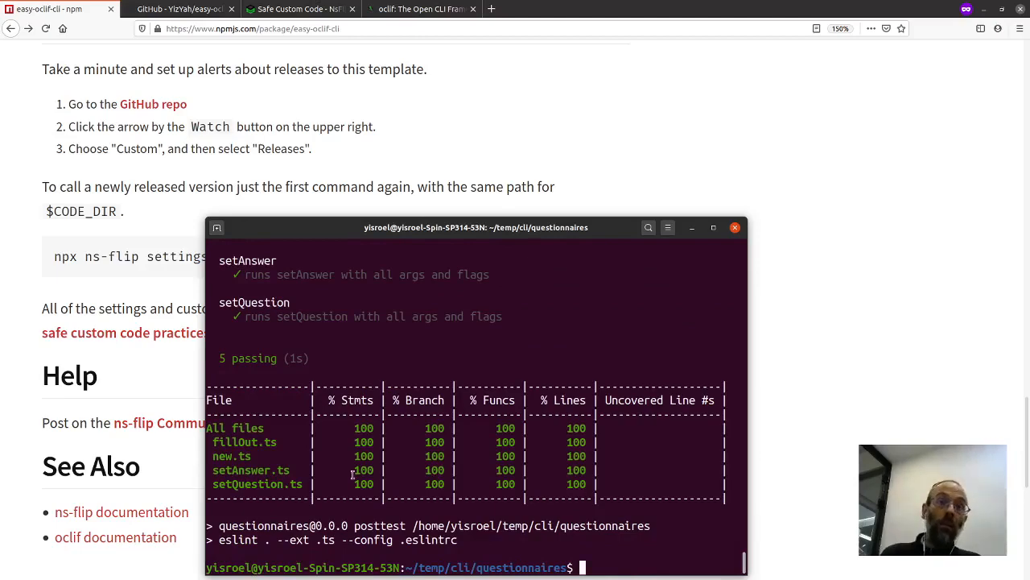
pyautogui.scroll(8, 405, 393)
pyautogui.scroll(-6, 405, 385)
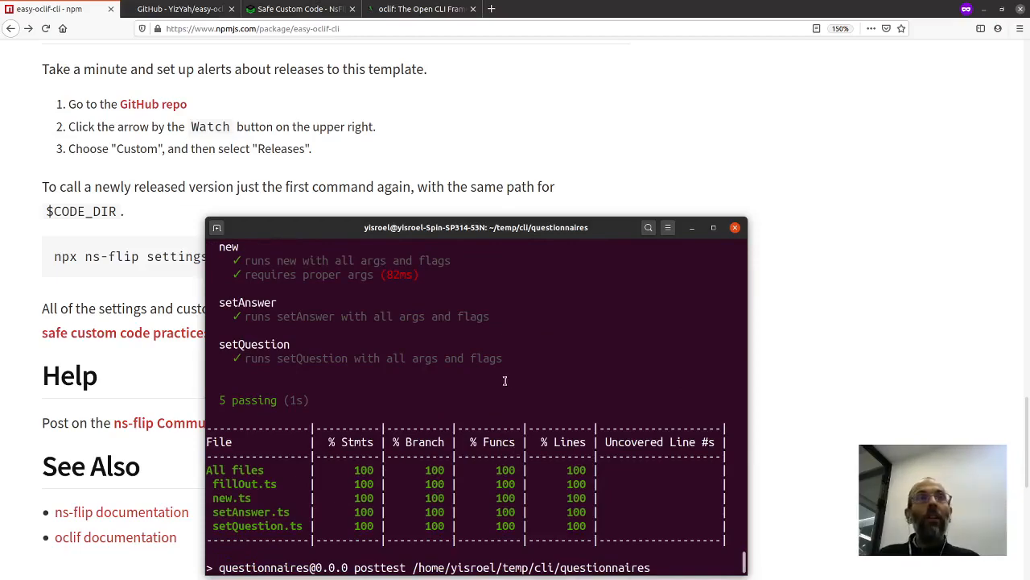
pyautogui.scroll(5, 501, 381)
pyautogui.scroll(-5, 501, 382)
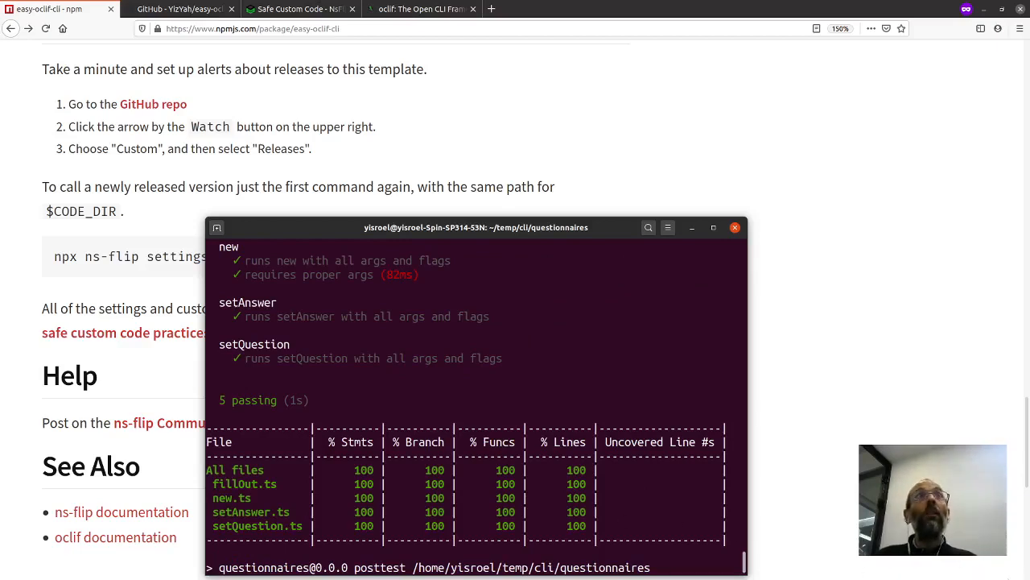
pyautogui.click(425, 163)
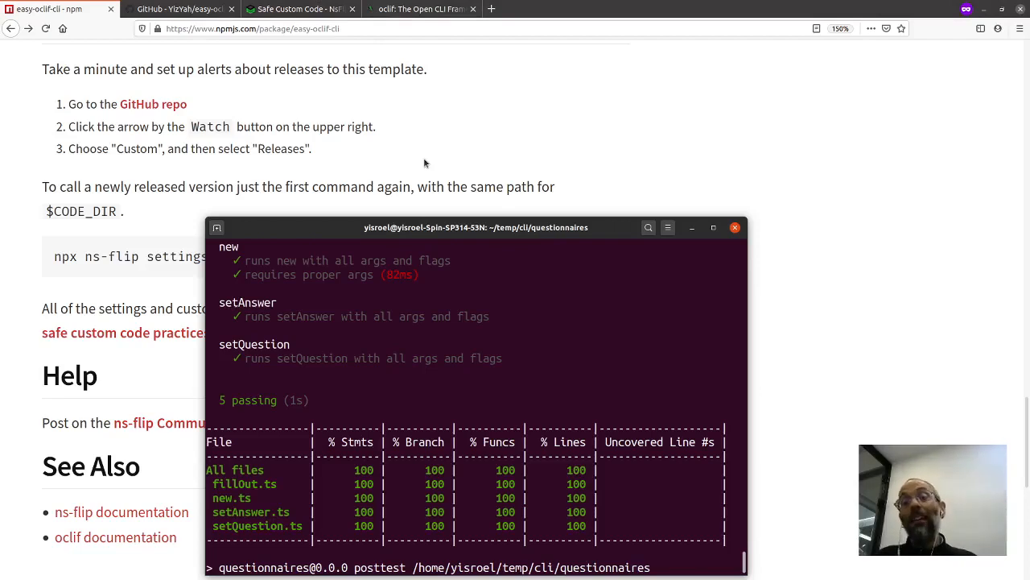